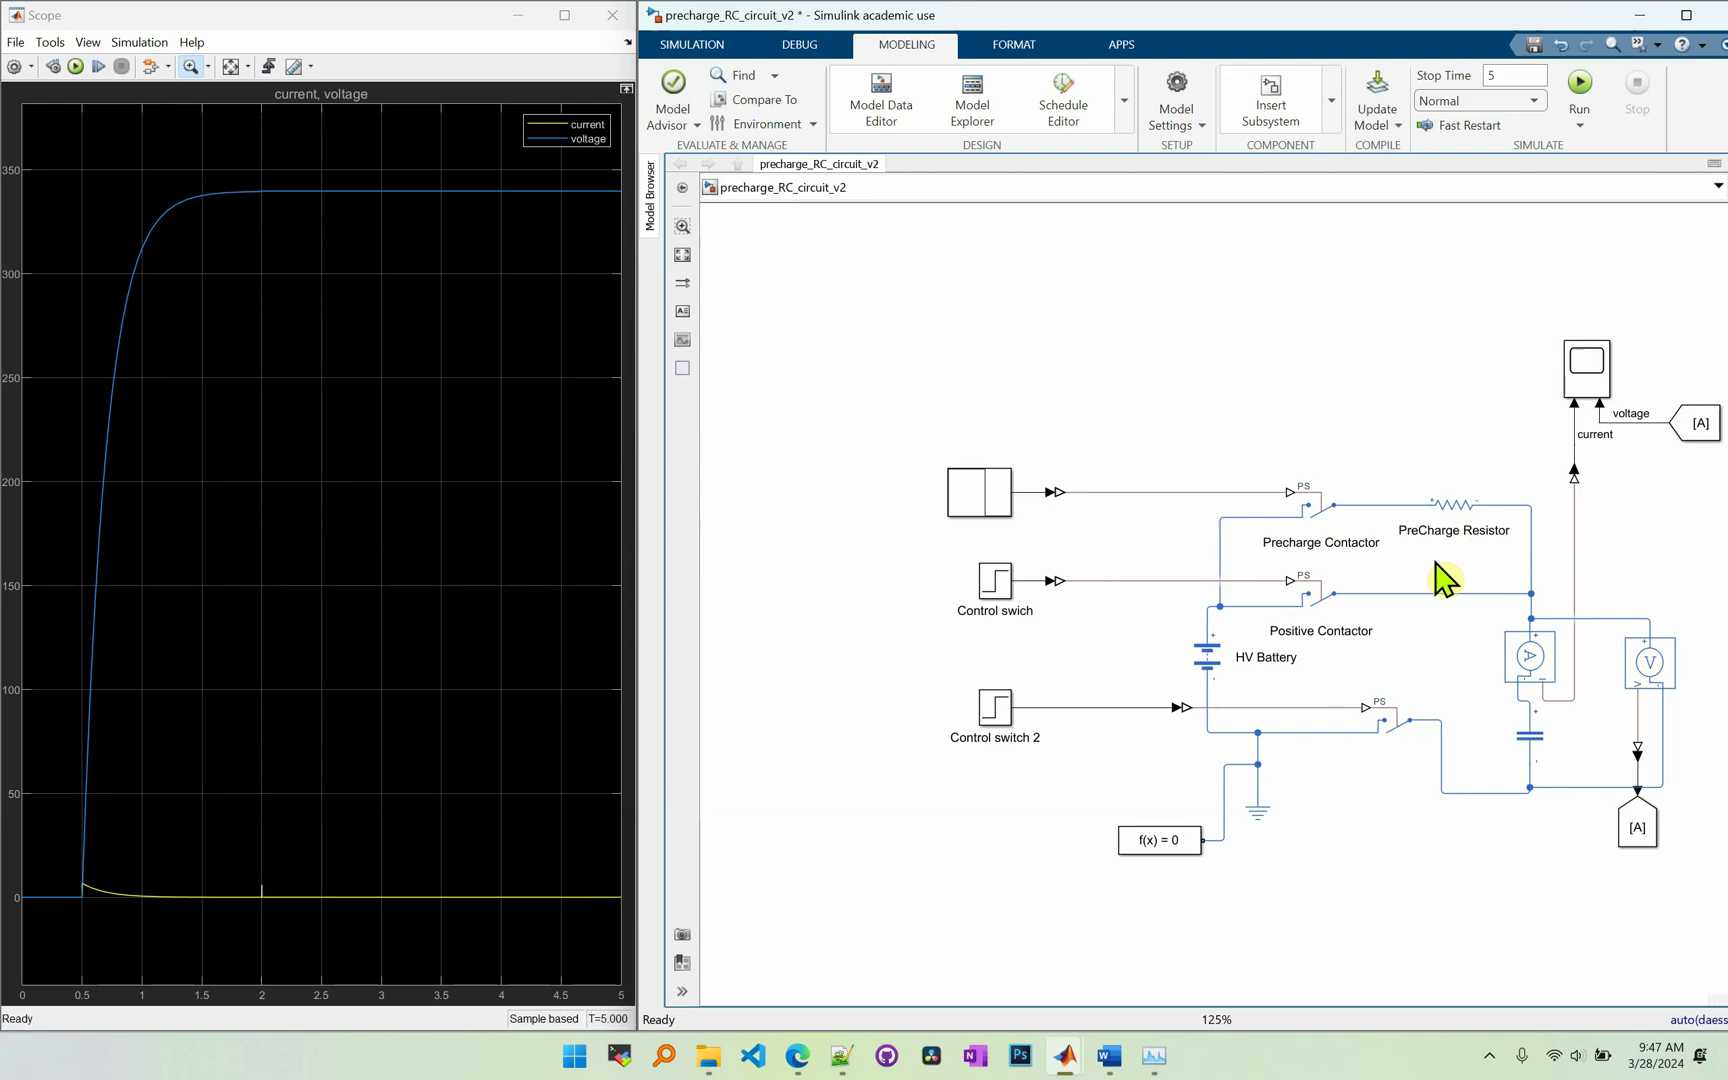
Remove the Stair Generator's signal line into the Precharge Contactor.
{"action": "left_click", "coordinate": [1467, 502]}
{"action": "left_click", "coordinate": [1510, 607]}
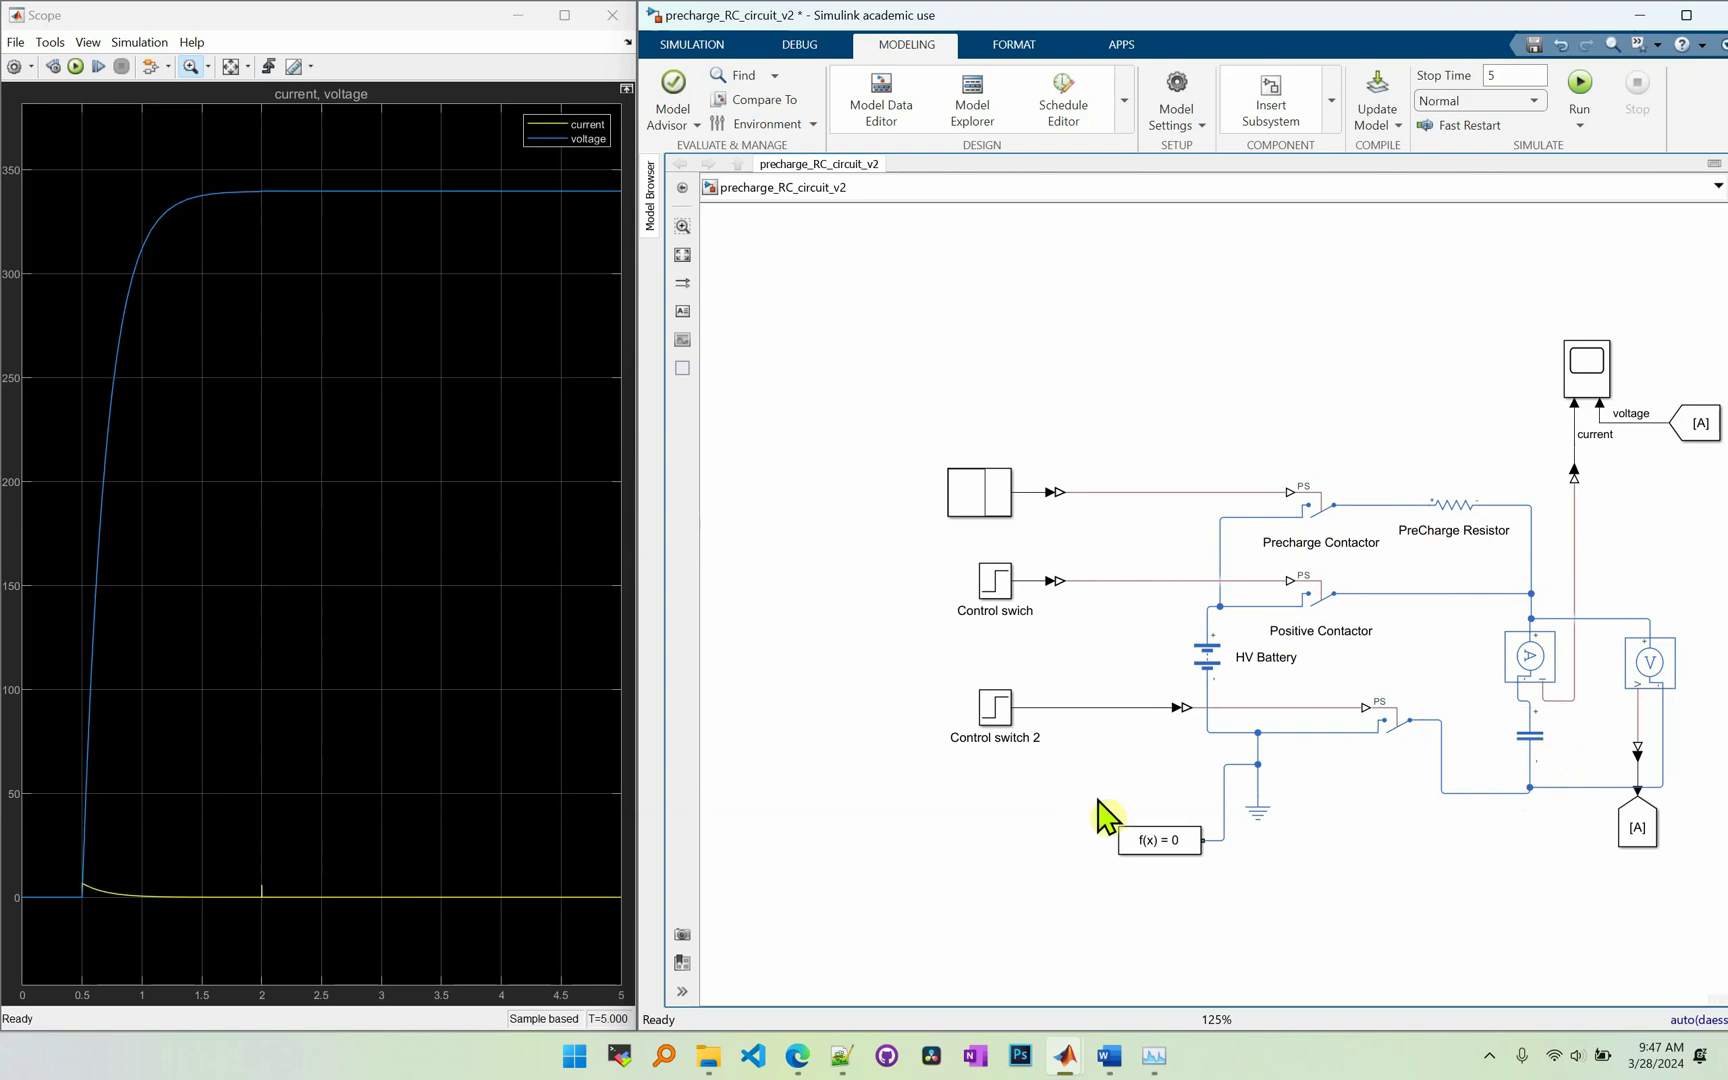
{"action": "left_click", "coordinate": [1095, 492]}
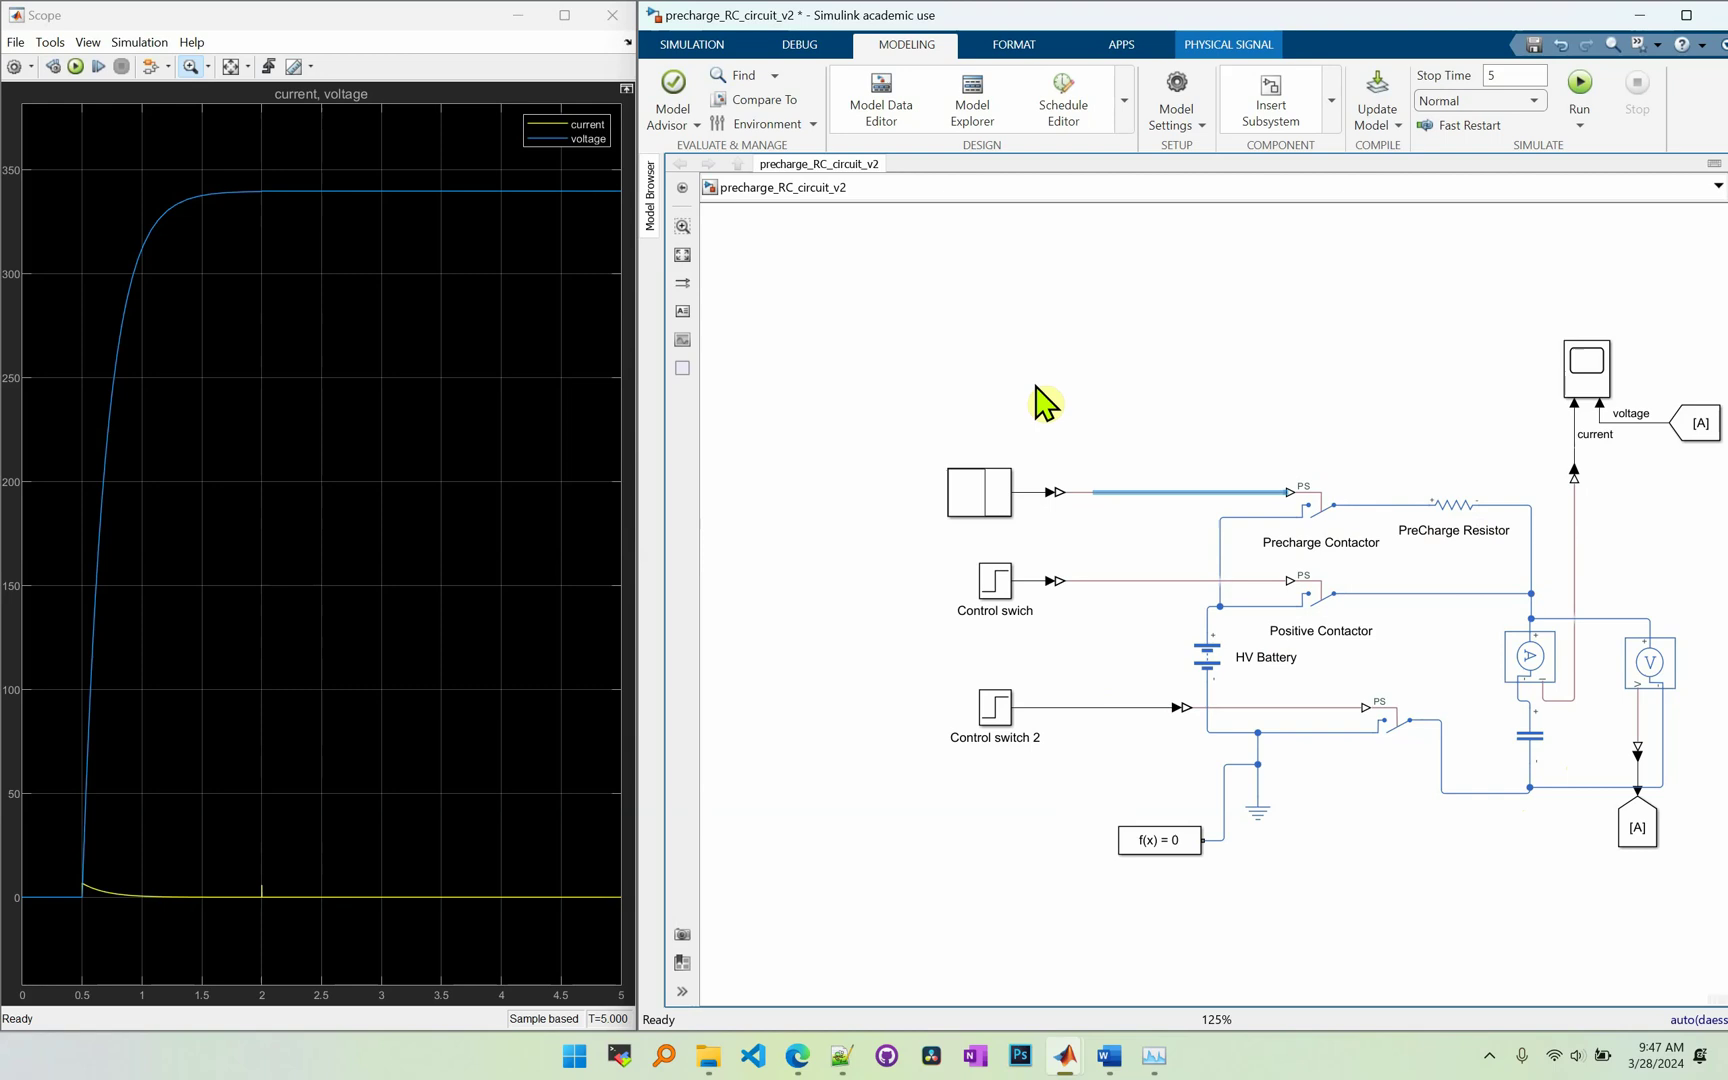
Set the Control swich step time to 0, leaving Control switch 2 unchanged.
{"action": "double_click", "coordinate": [995, 582]}
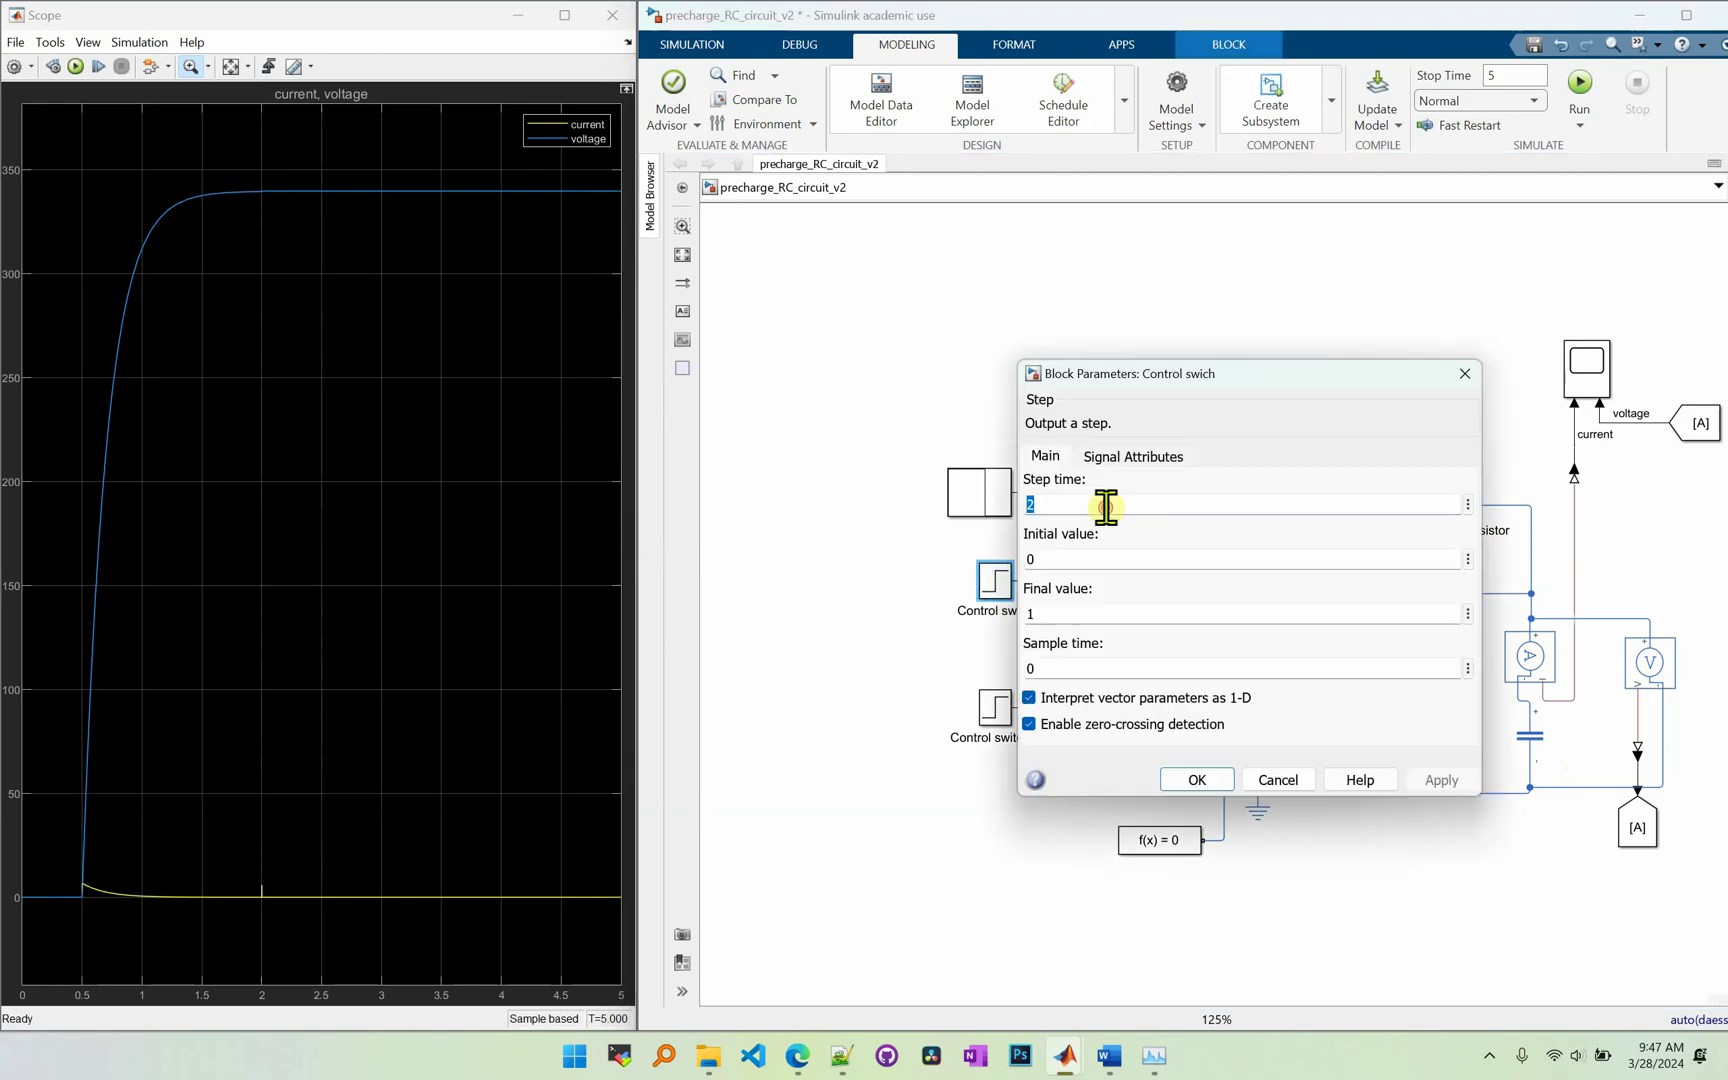
{"action": "type", "text": "0"}
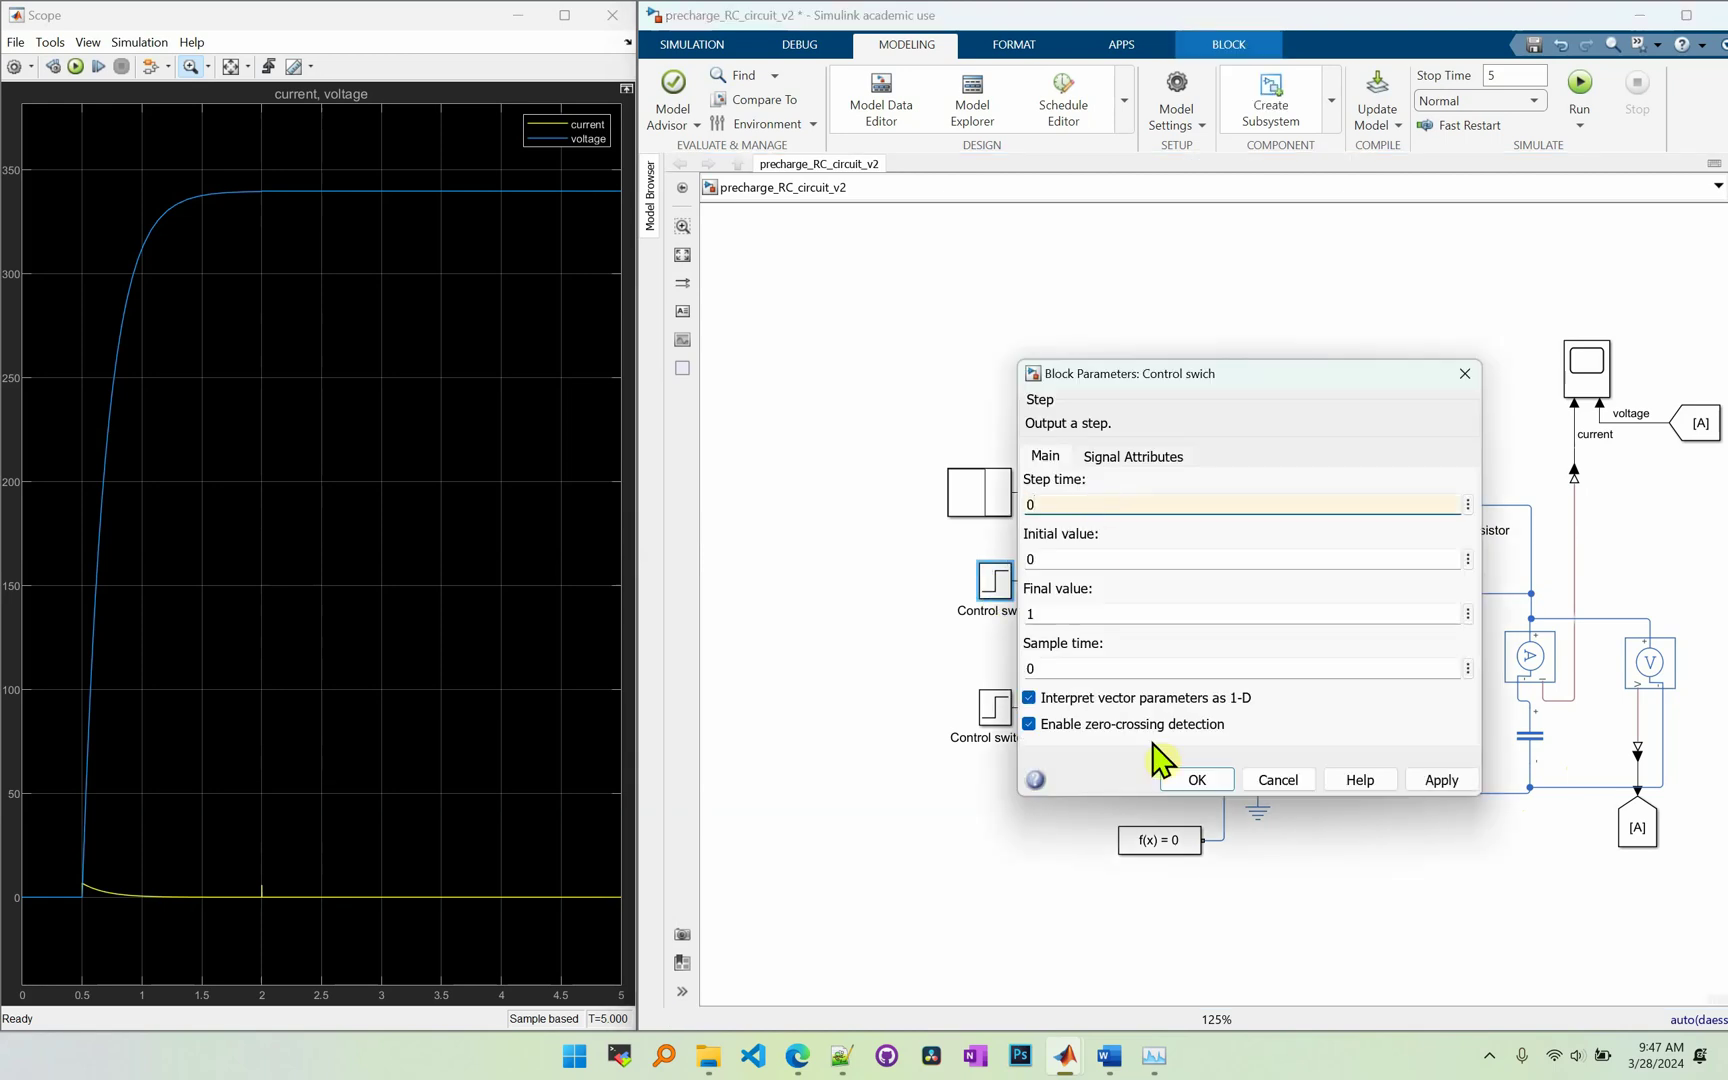
{"action": "left_click", "coordinate": [1196, 780]}
{"action": "double_click", "coordinate": [990, 710]}
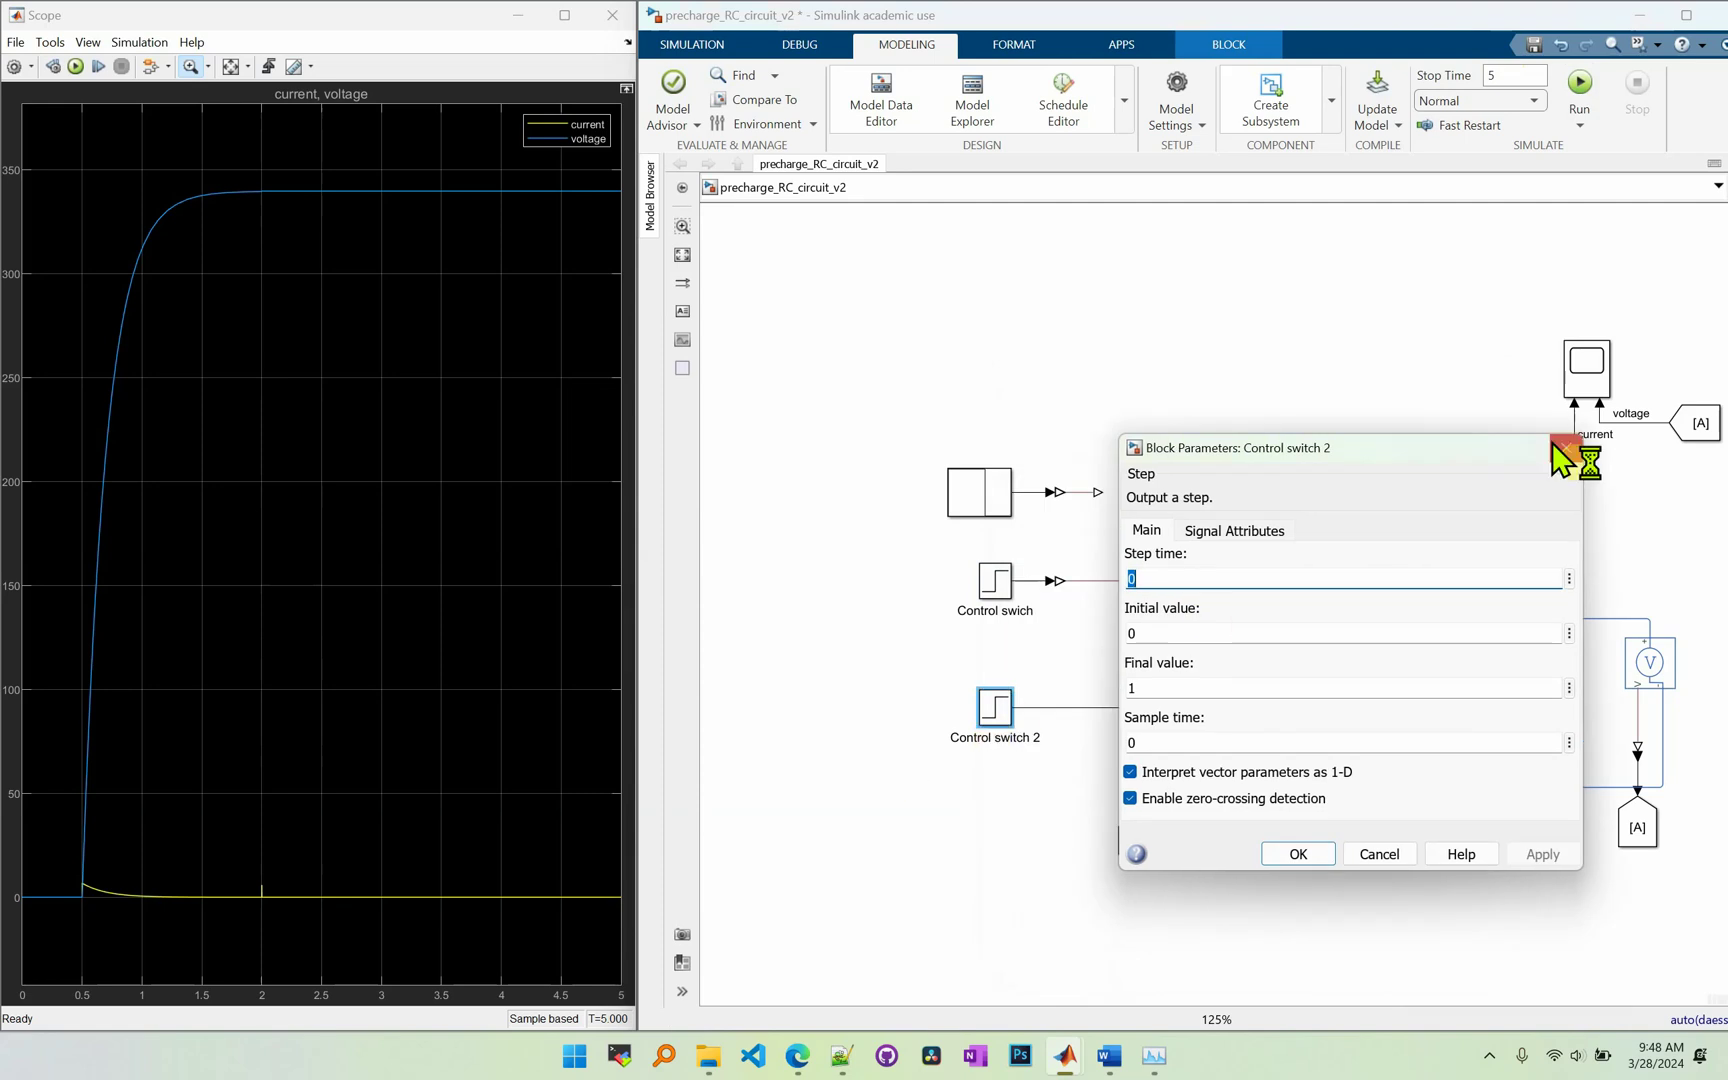
{"action": "left_click", "coordinate": [1566, 452]}
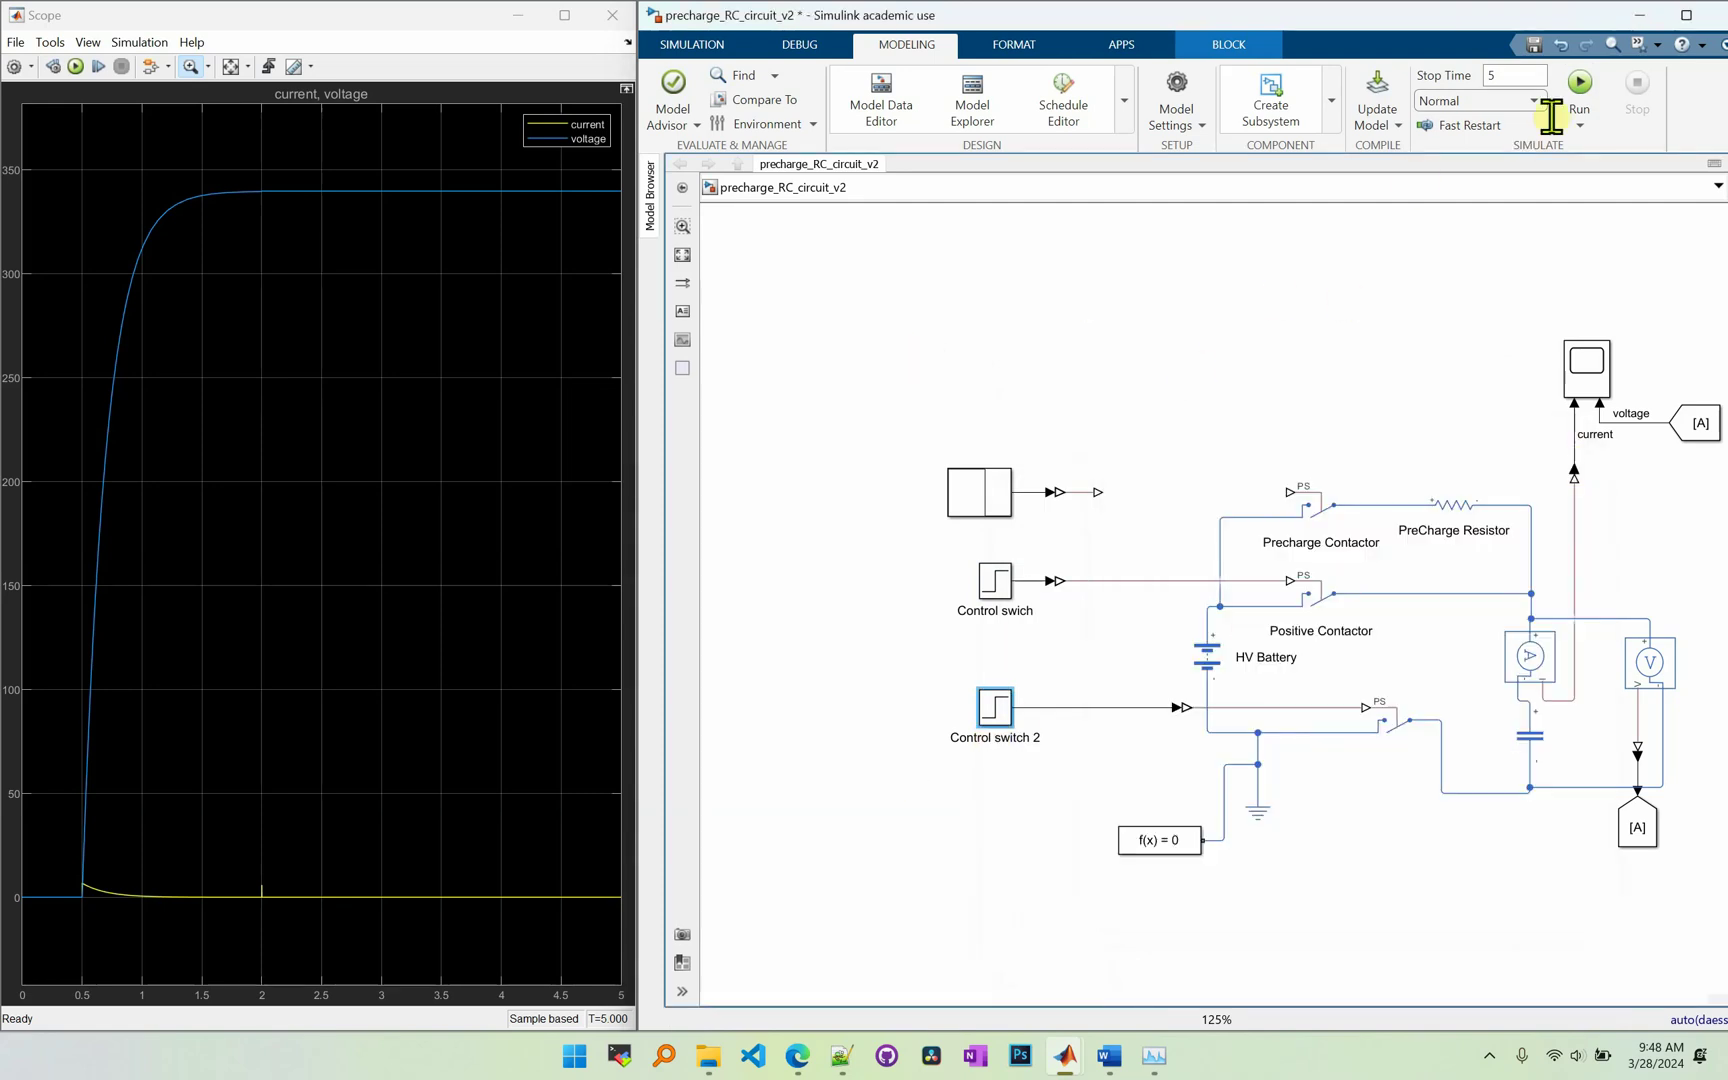
Rerun without precharge, zoom the scope onto the ~13,000 current spike, then begin rewiring the Stair Generator.
{"action": "left_click", "coordinate": [1585, 85]}
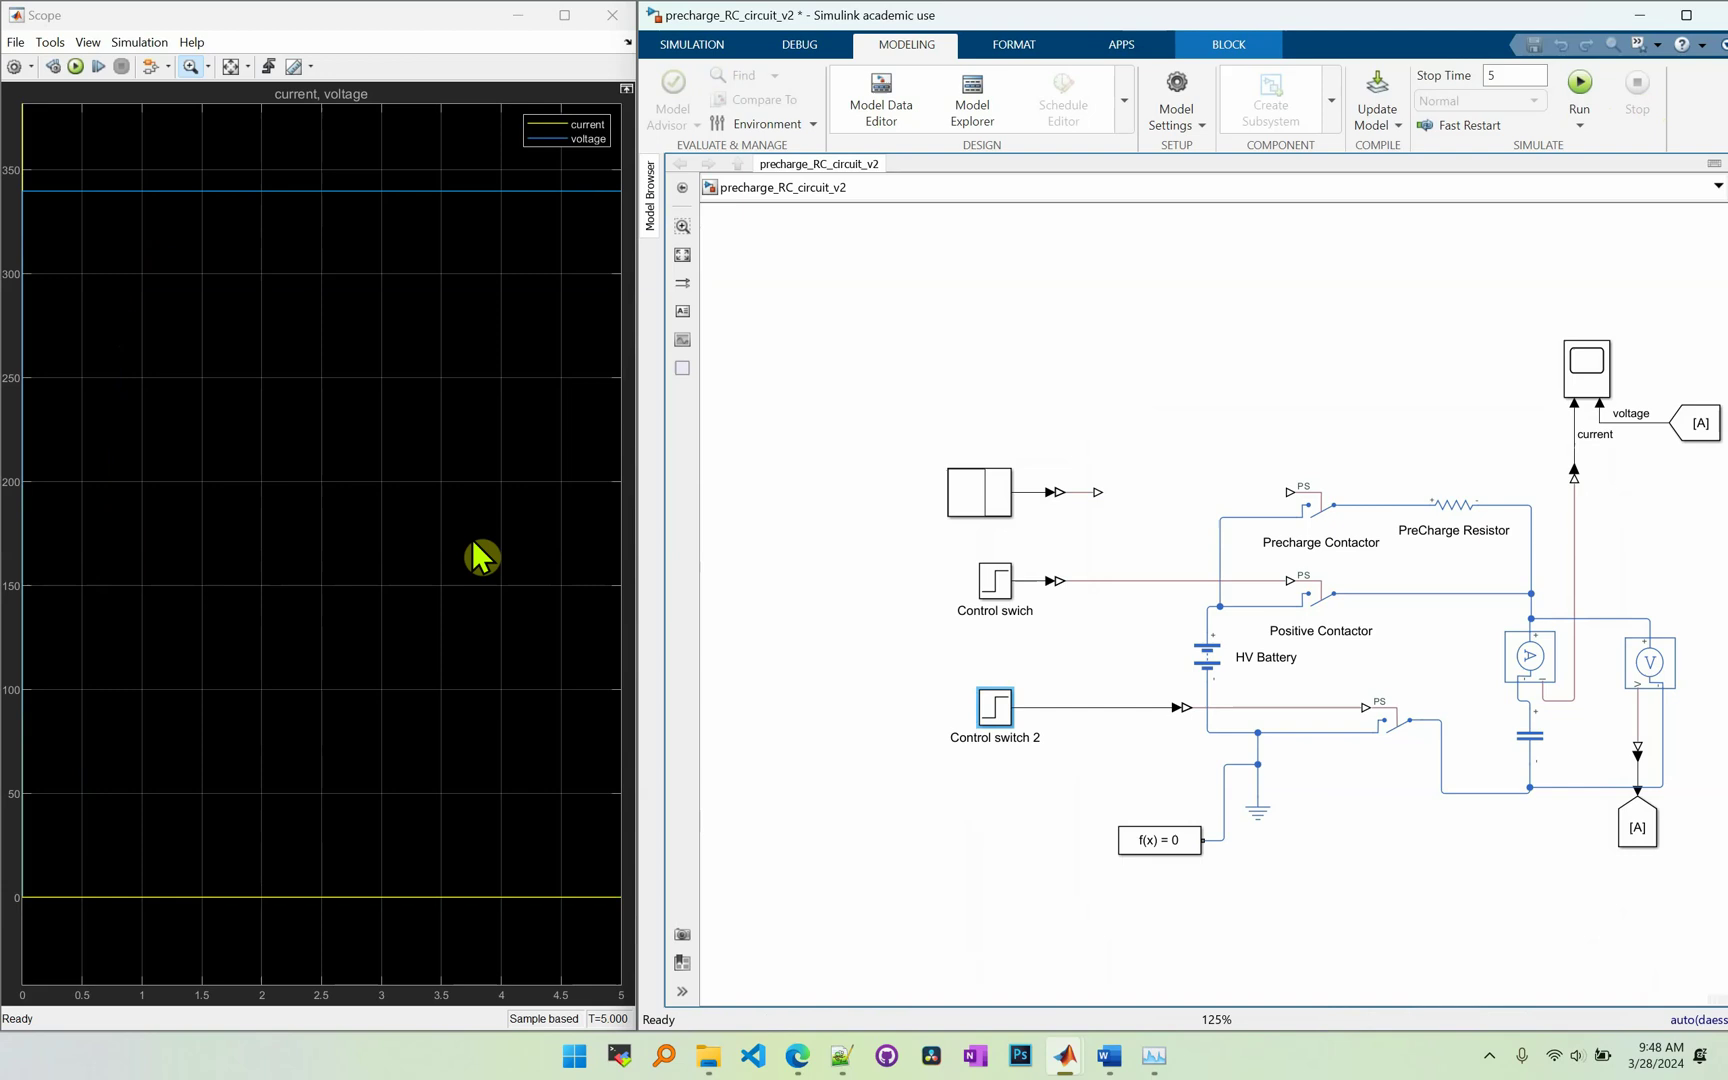
{"action": "left_click", "coordinate": [231, 67]}
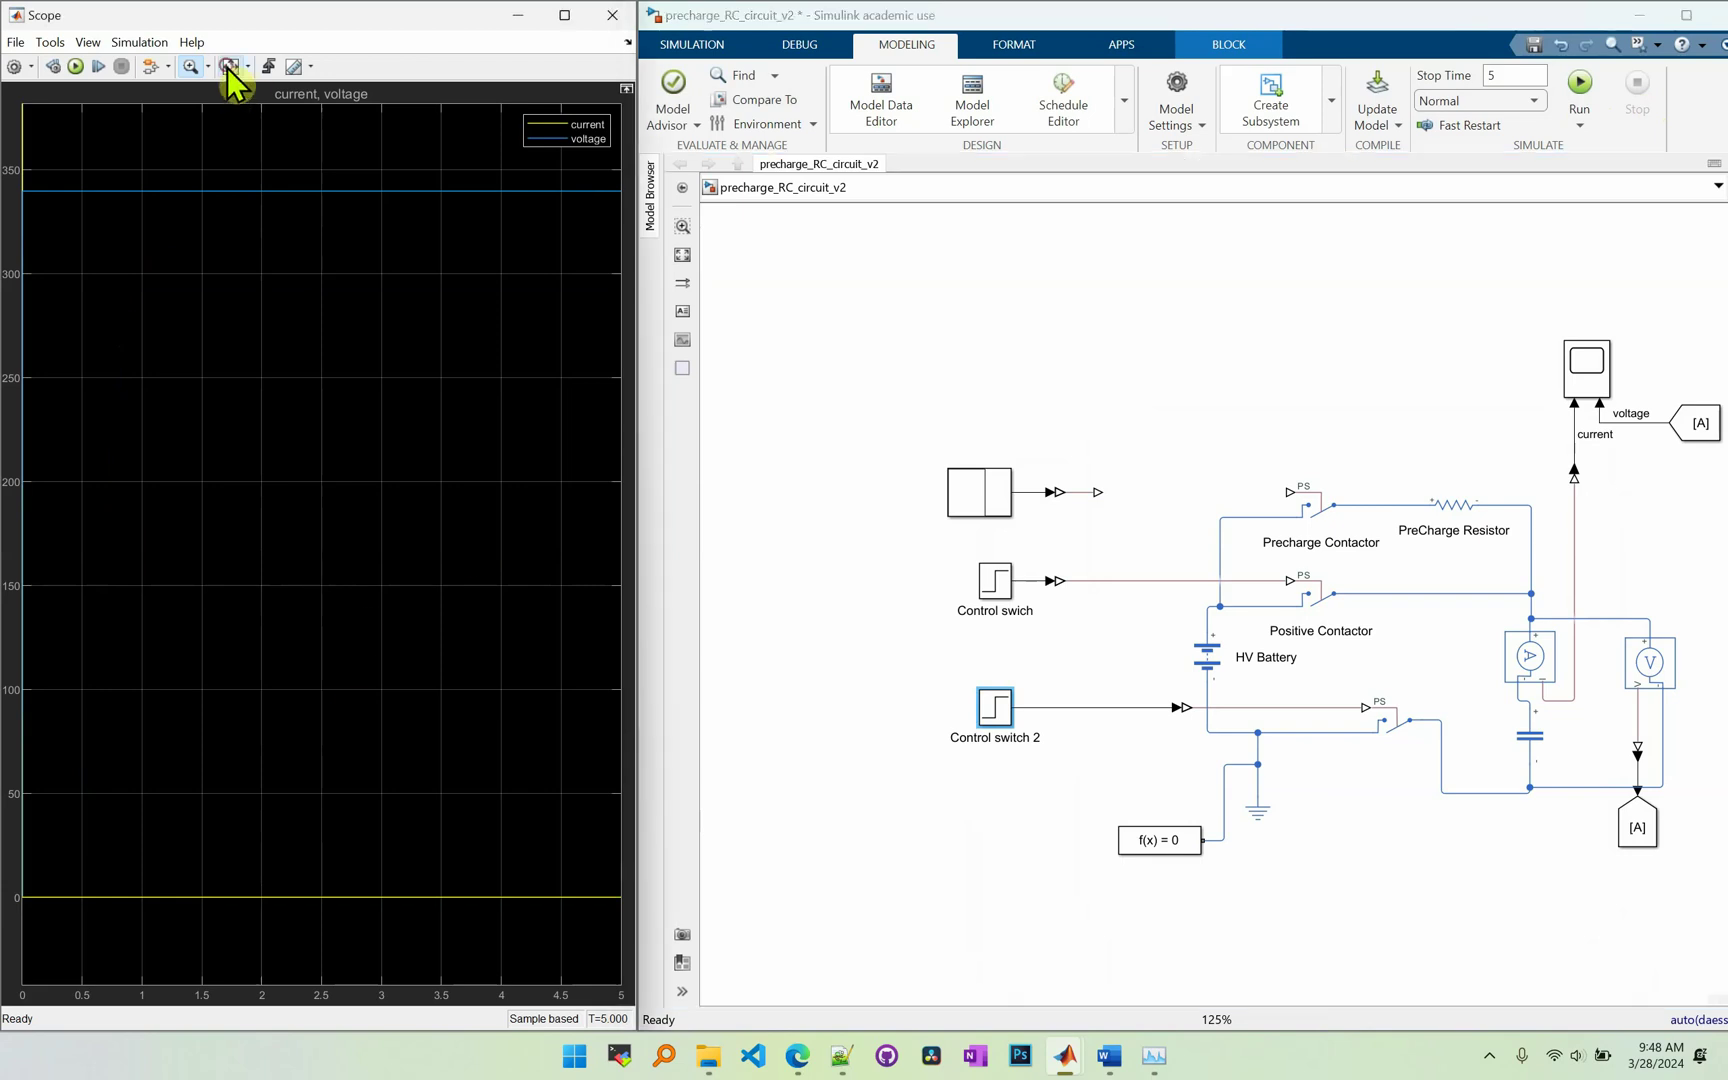
{"action": "left_click_drag", "start_coordinate": [257, 945], "coordinate": [20, 147]}
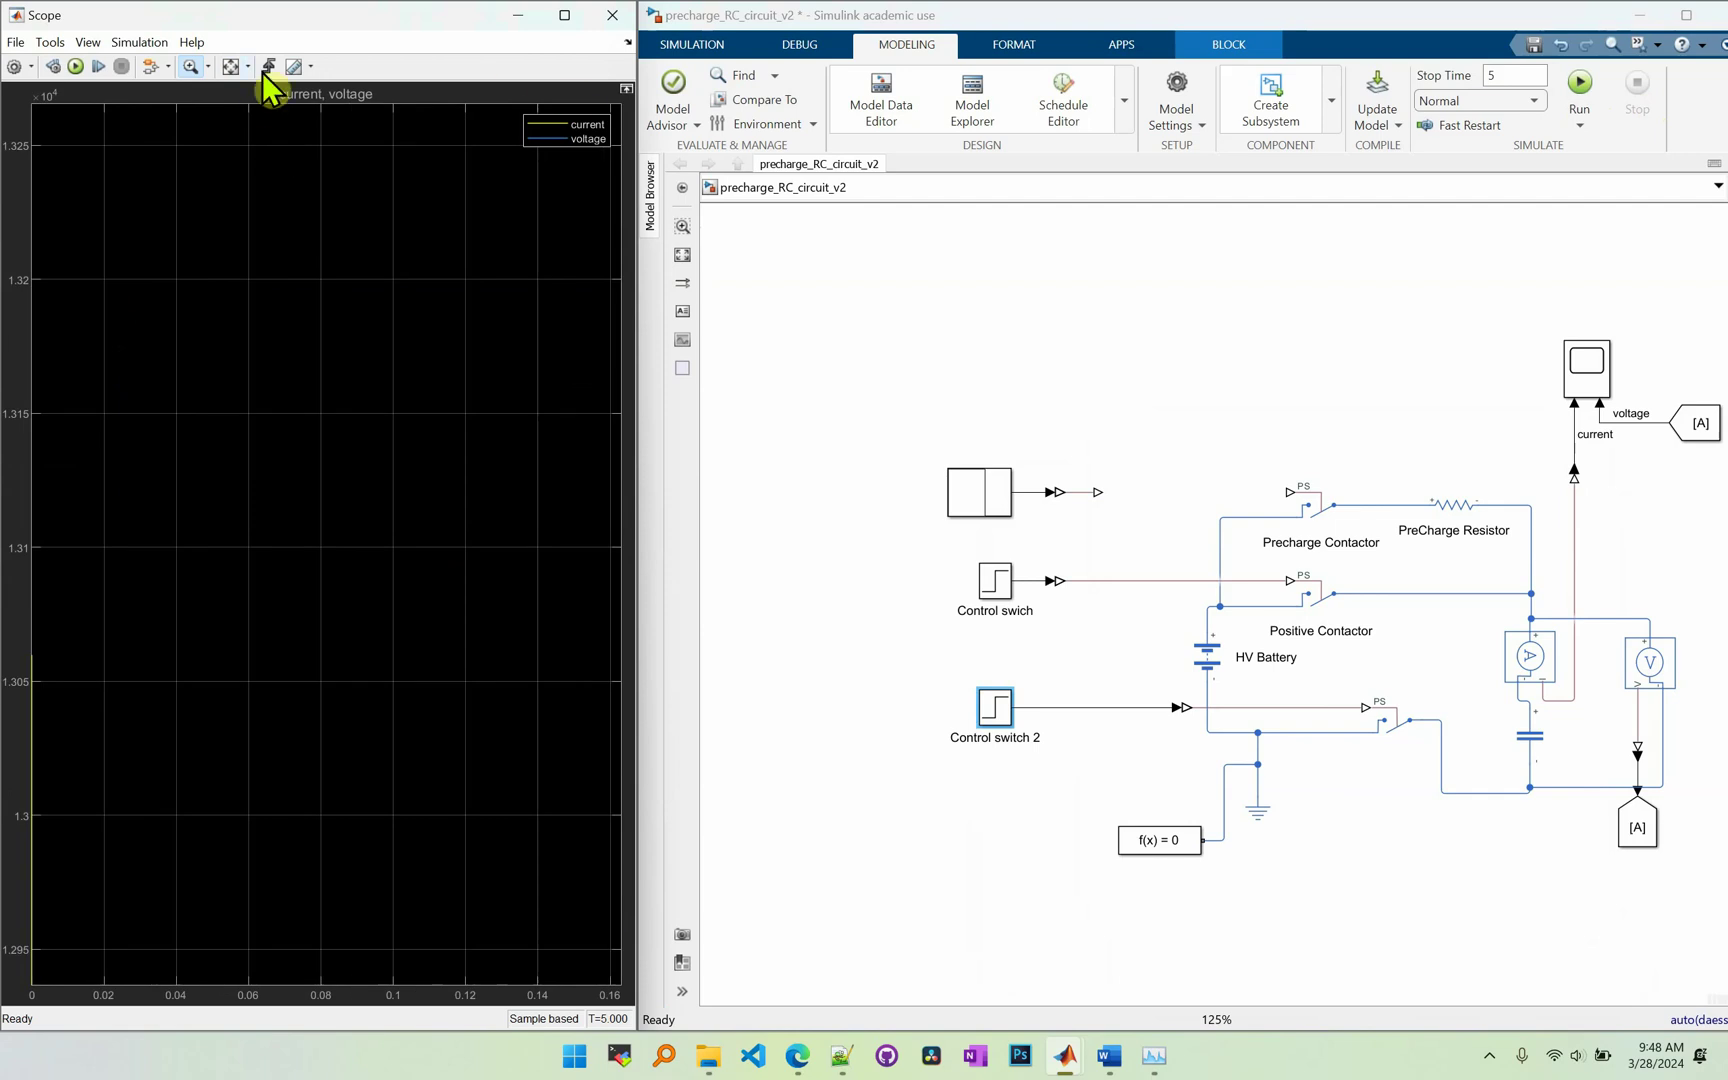
{"action": "left_click", "coordinate": [231, 67]}
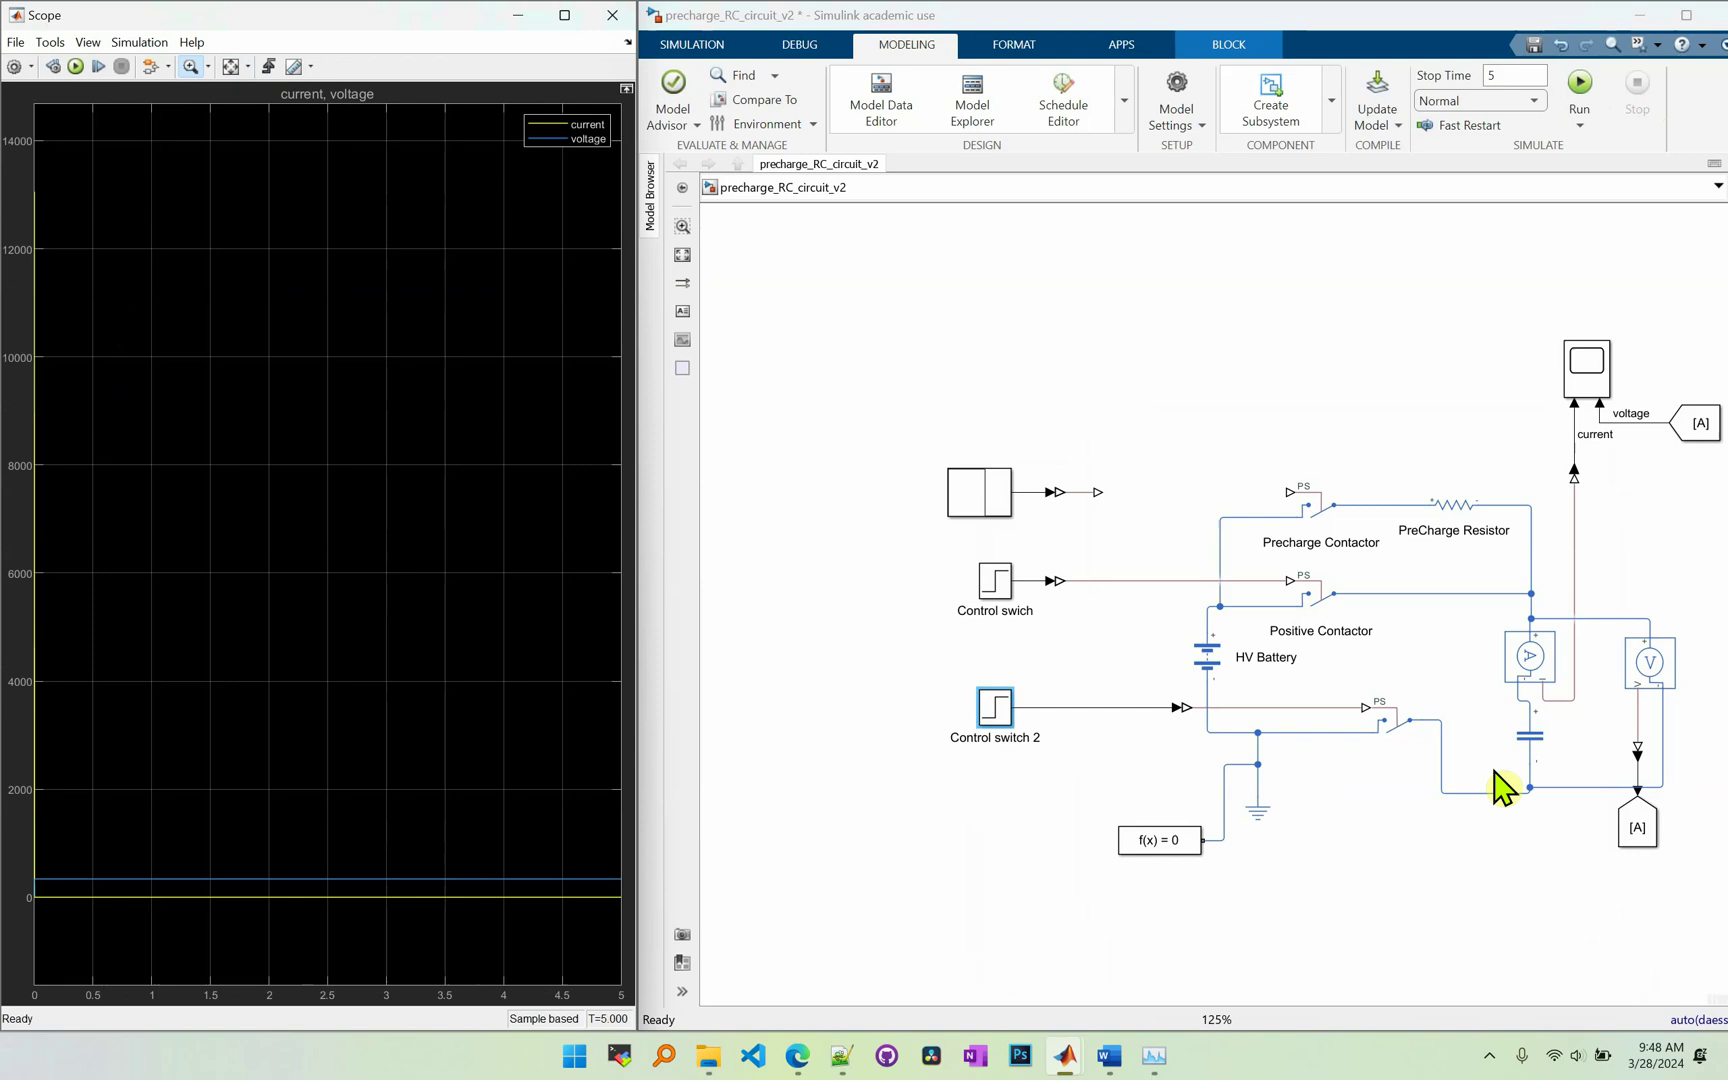
{"action": "left_click_drag", "start_coordinate": [1098, 493], "coordinate": [1287, 490]}
Keep the Stair Generator timing unchanged and enter a Control swich step time of 2.
{"action": "double_click", "coordinate": [990, 490]}
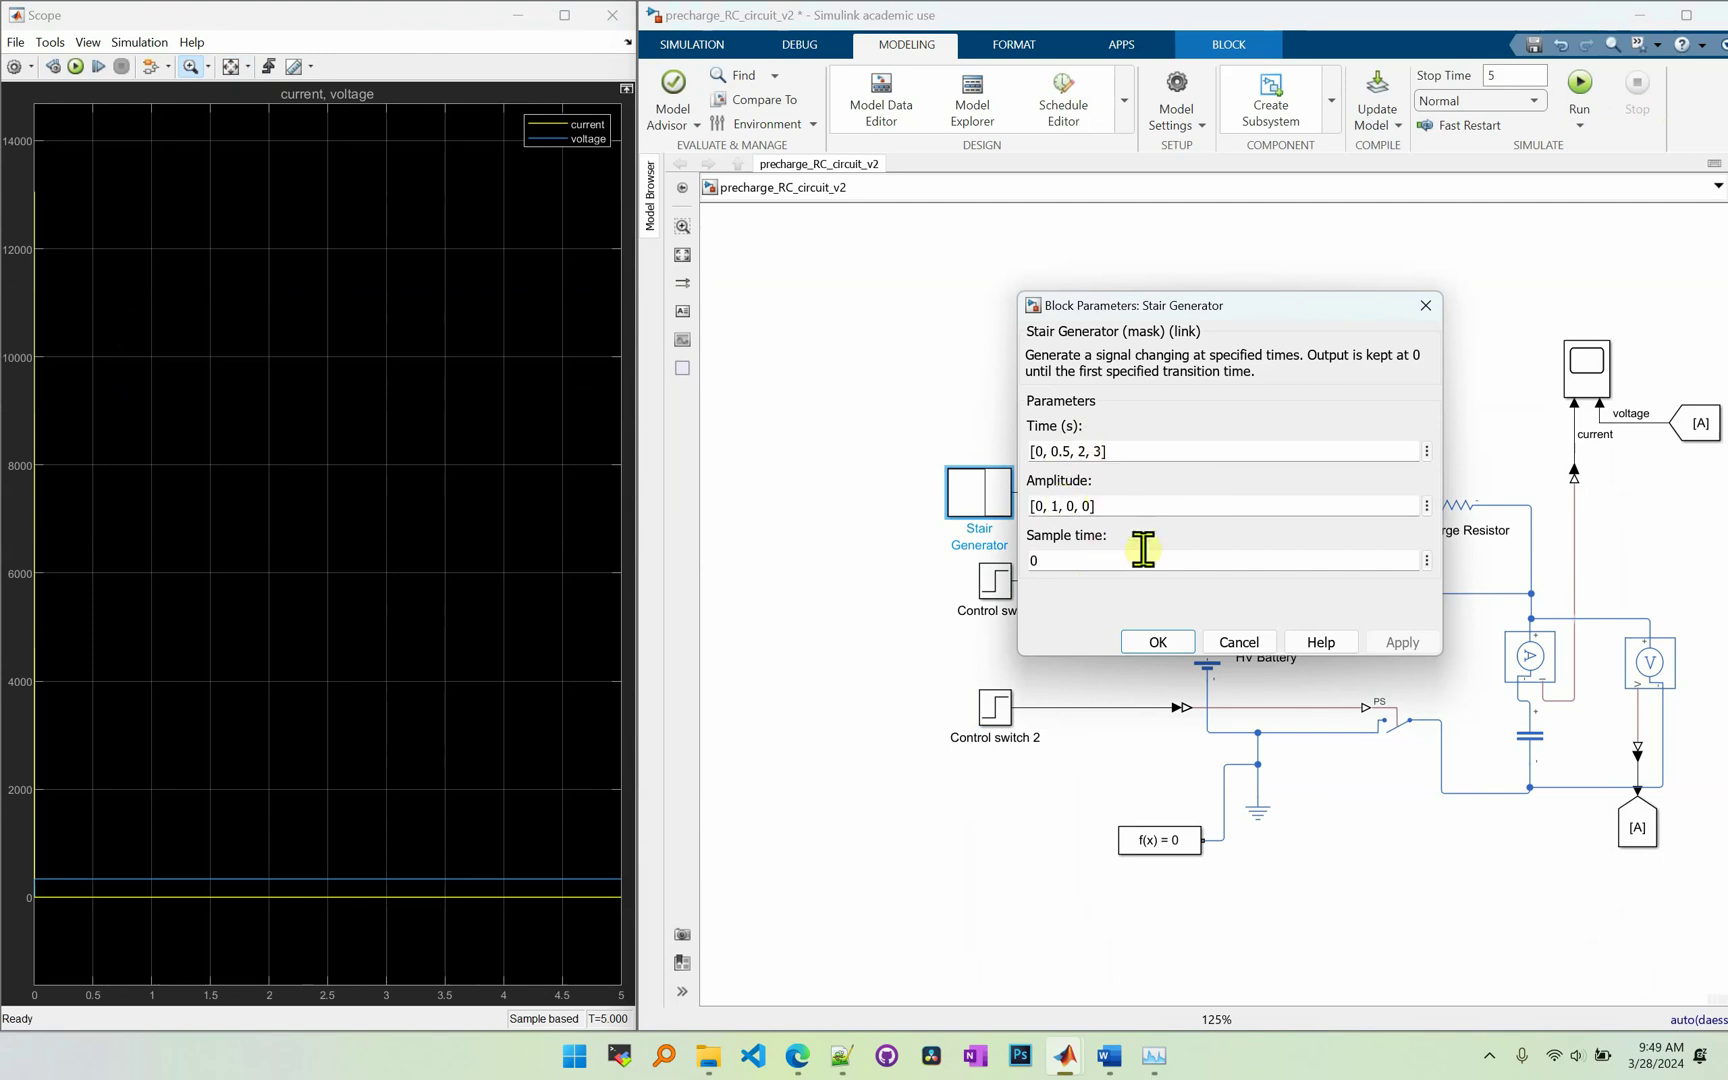
{"action": "left_click", "coordinate": [1143, 648]}
{"action": "double_click", "coordinate": [995, 580]}
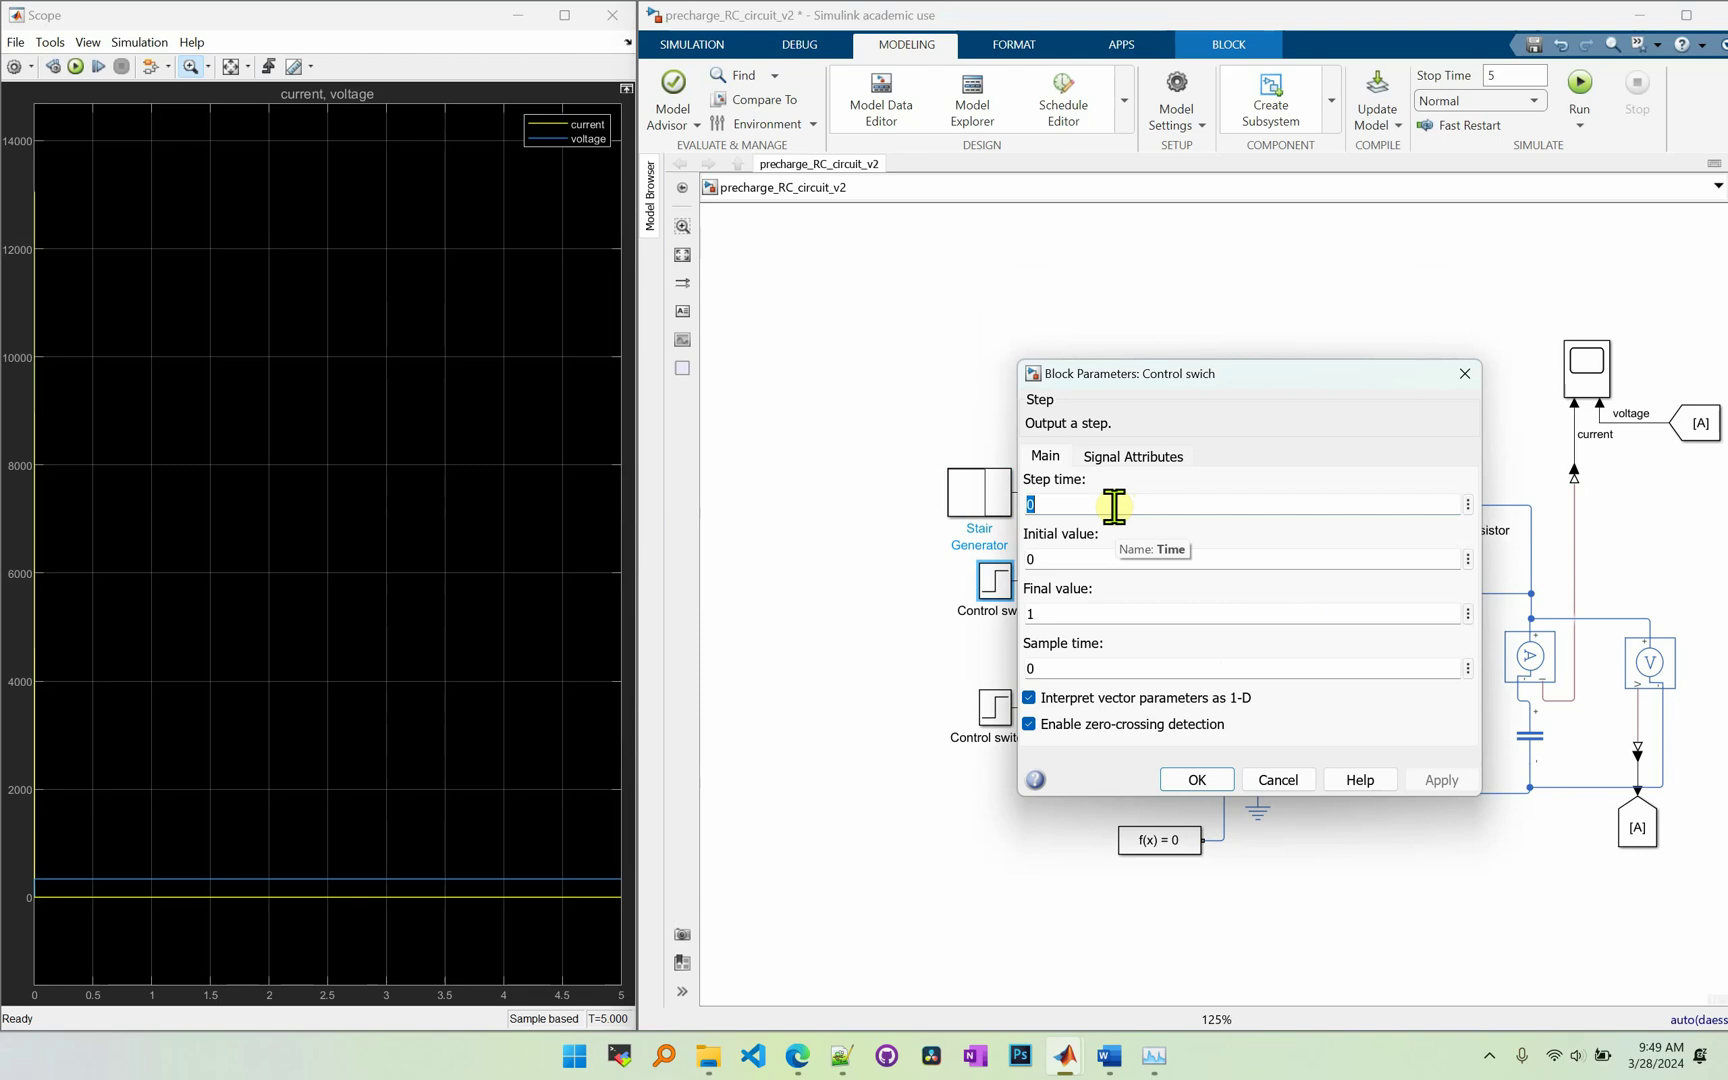
{"action": "type", "text": "2"}
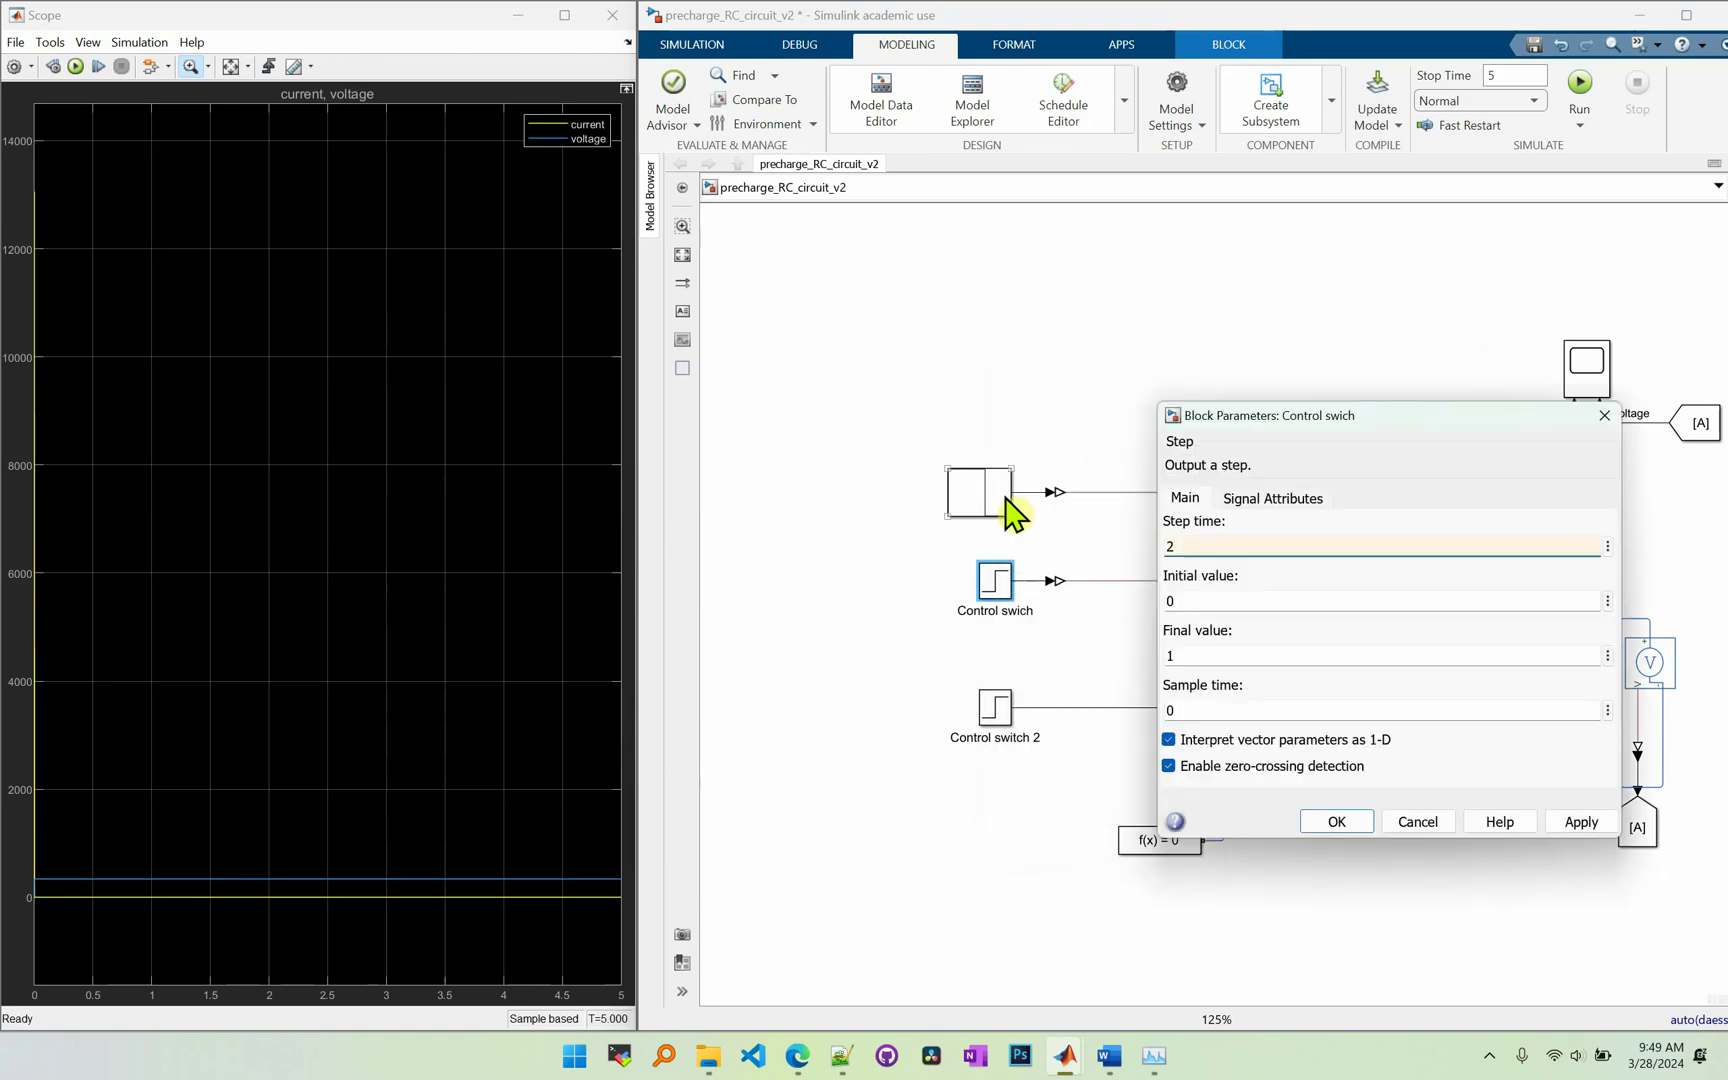
{"action": "left_click_drag", "start_coordinate": [1316, 415], "coordinate": [955, 387]}
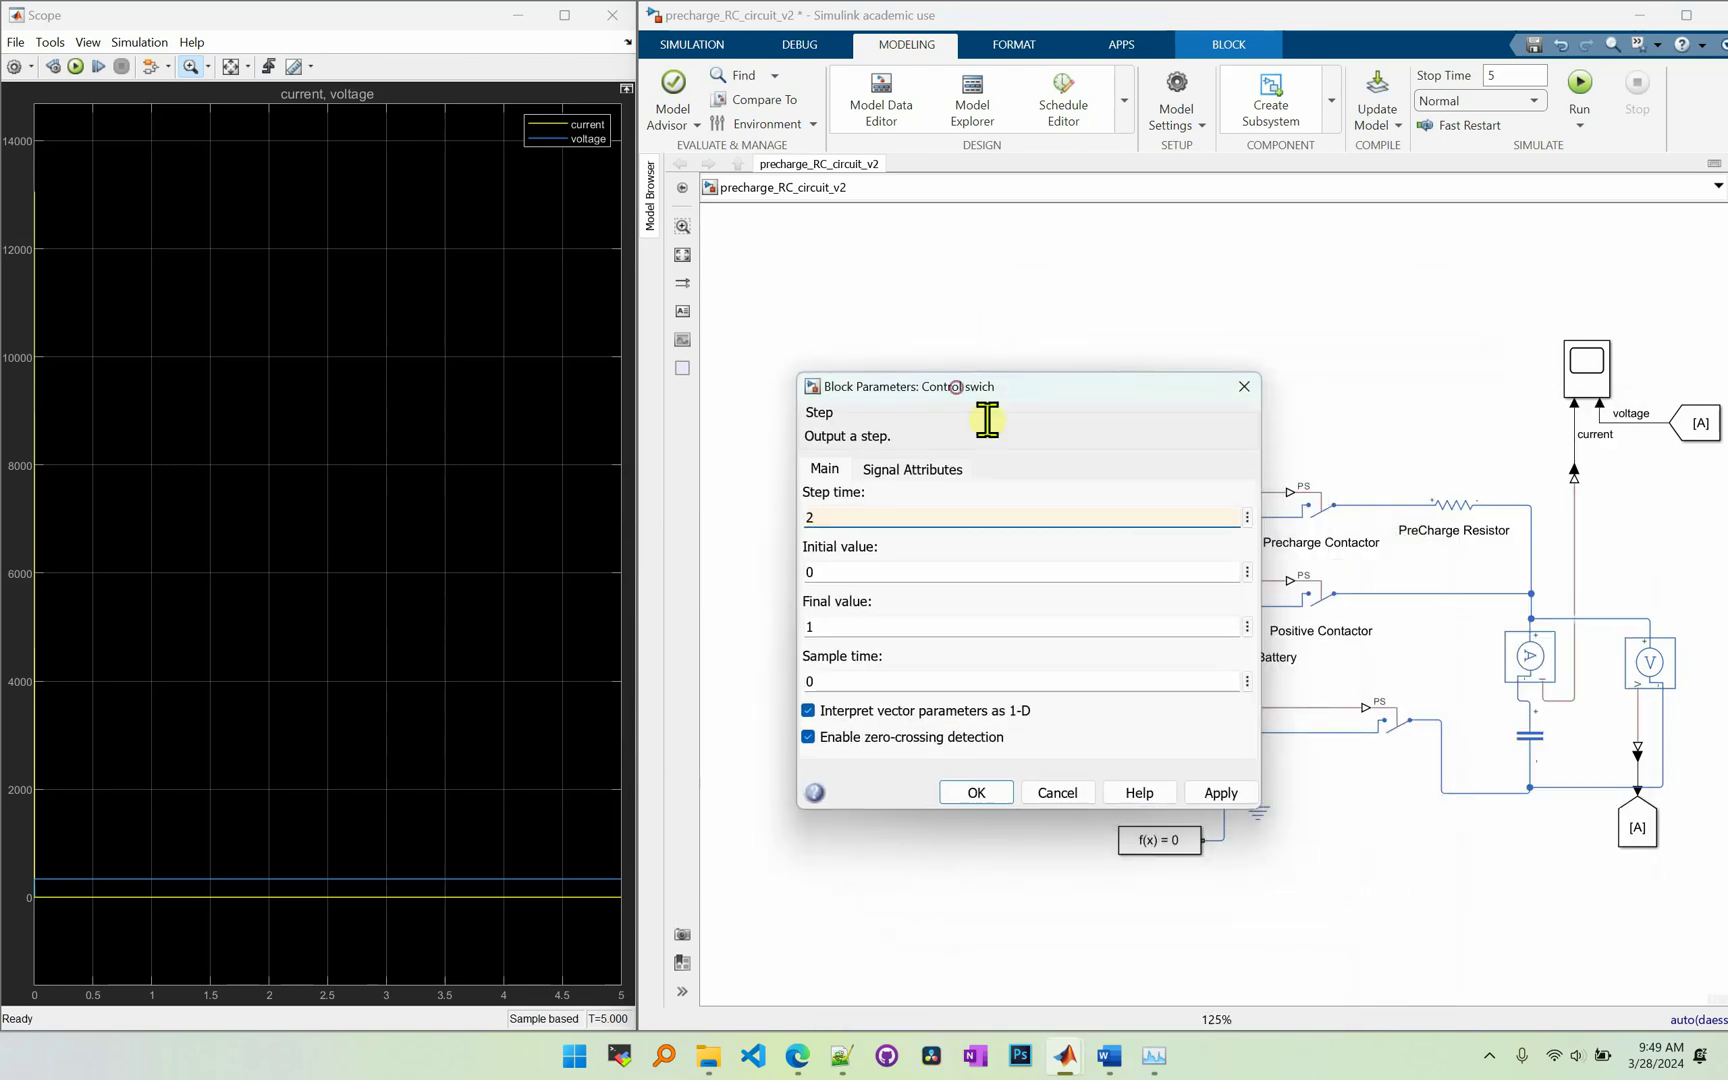
Apply step time 2 and zoom the scope onto the voltage rise and ~7 current peak at 0.5 s.
{"action": "left_click", "coordinate": [975, 810]}
{"action": "left_click_drag", "start_coordinate": [305, 938], "coordinate": [10, 750]}
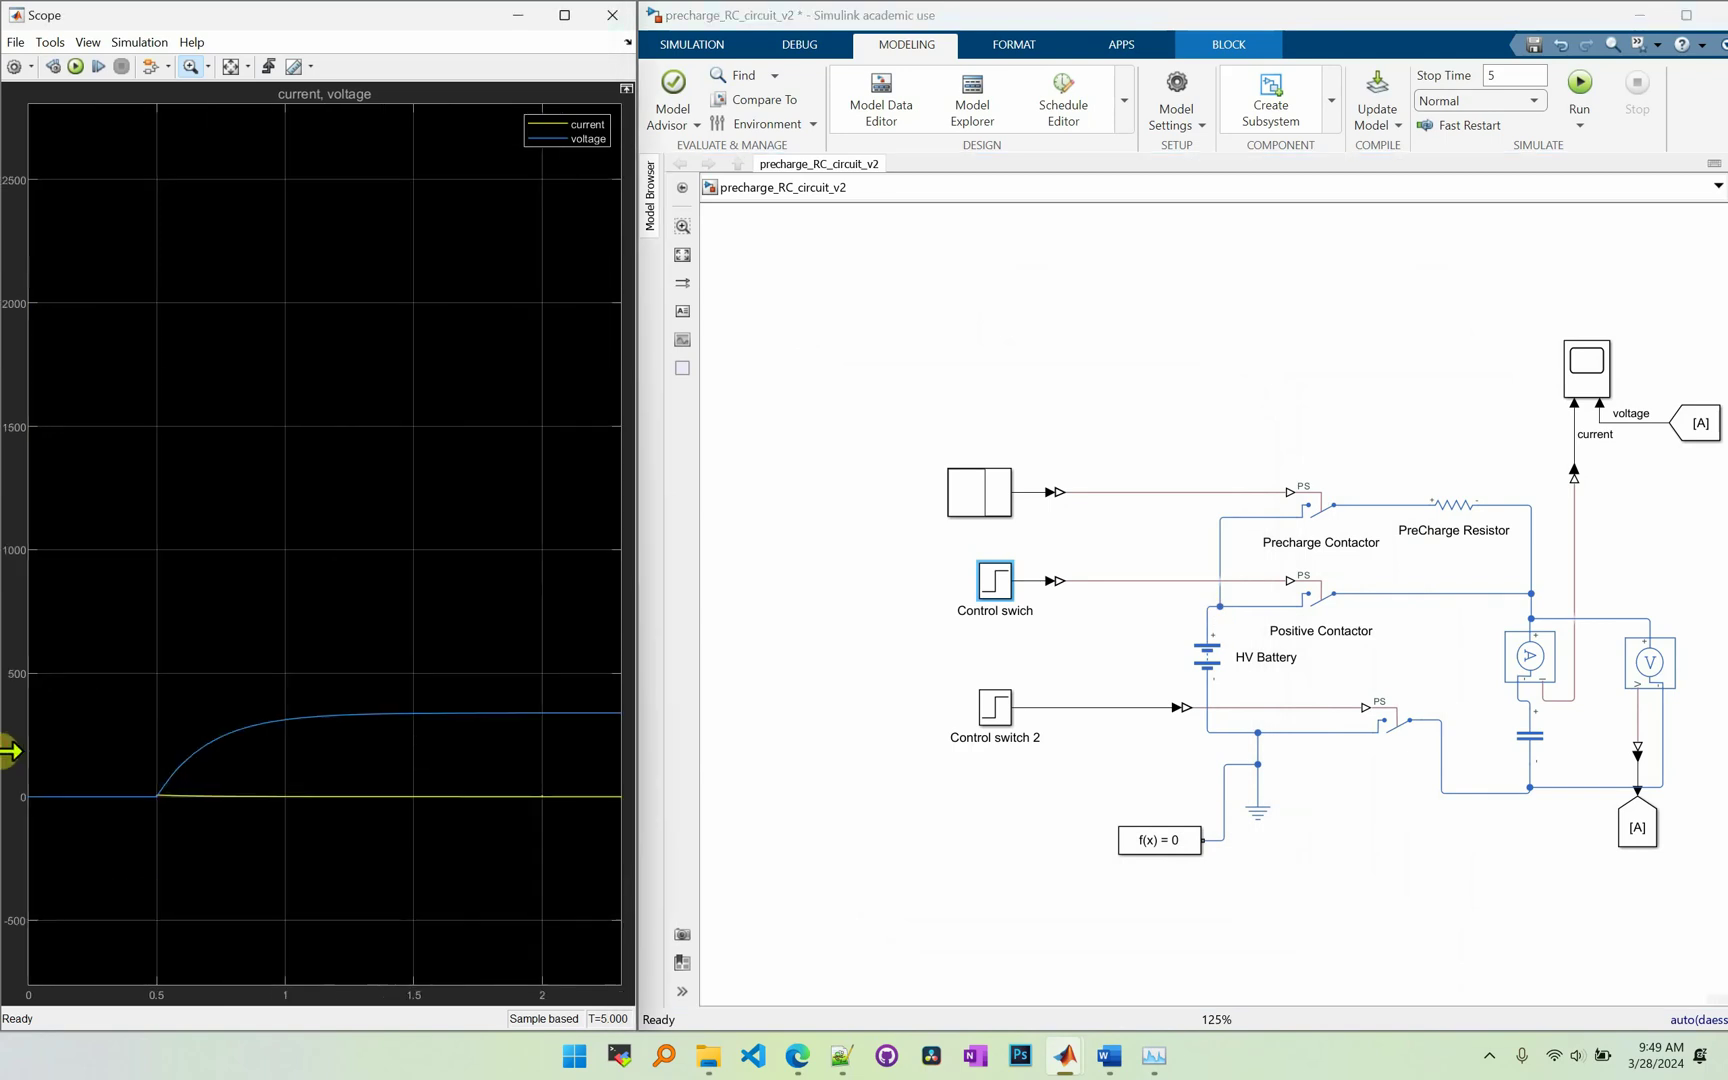
{"action": "left_click", "coordinate": [485, 962]}
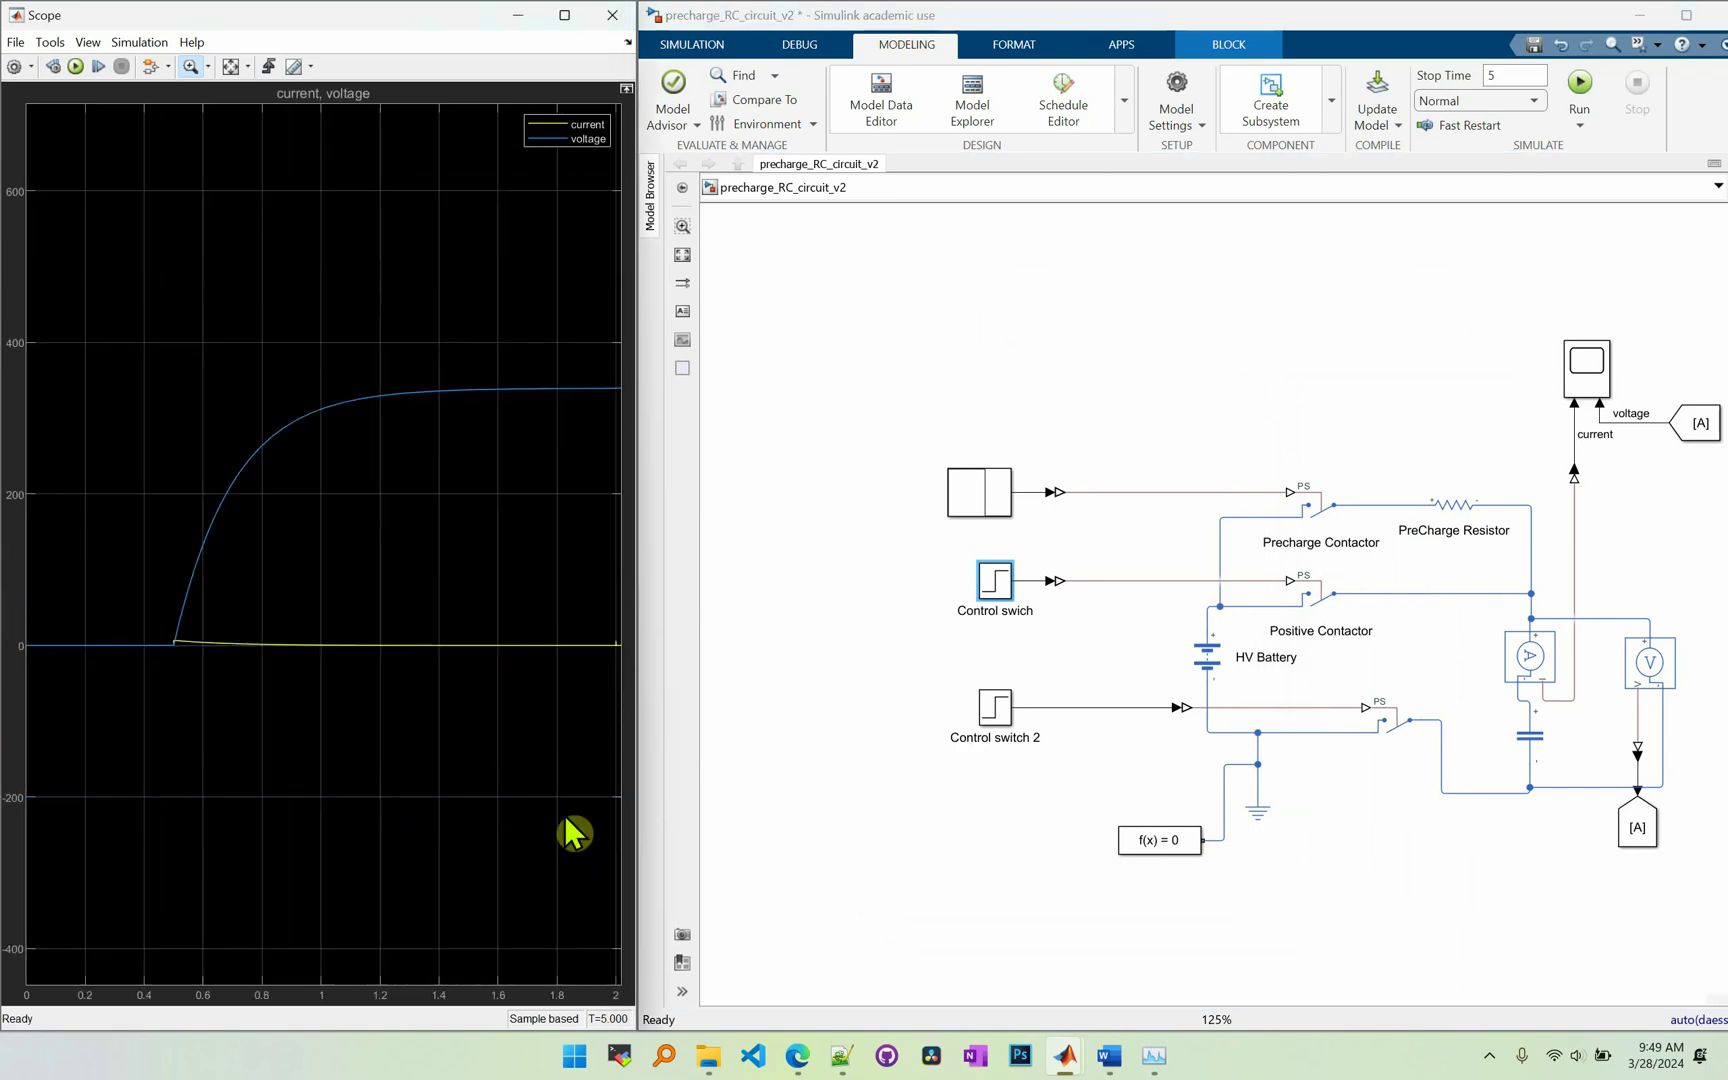
{"action": "left_click", "coordinate": [600, 637]}
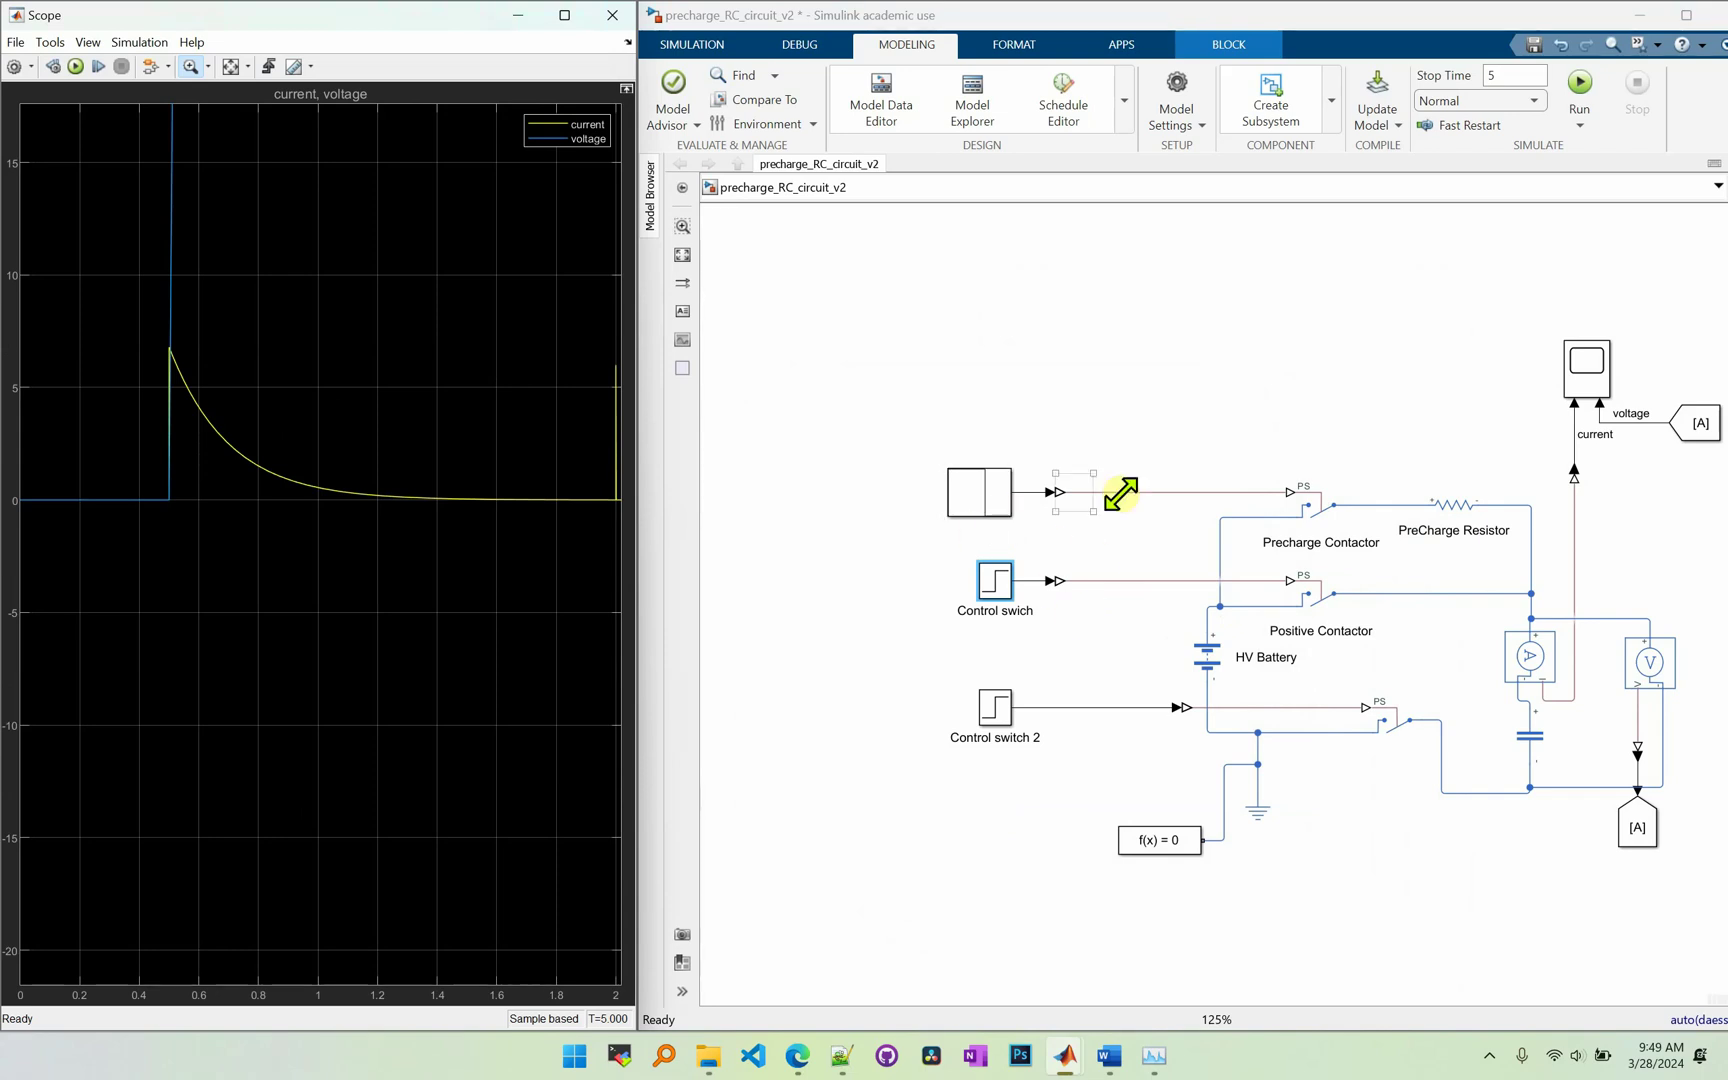
Change the Stair Generator's 2 s transition time to 1.5.
{"action": "double_click", "coordinate": [980, 495]}
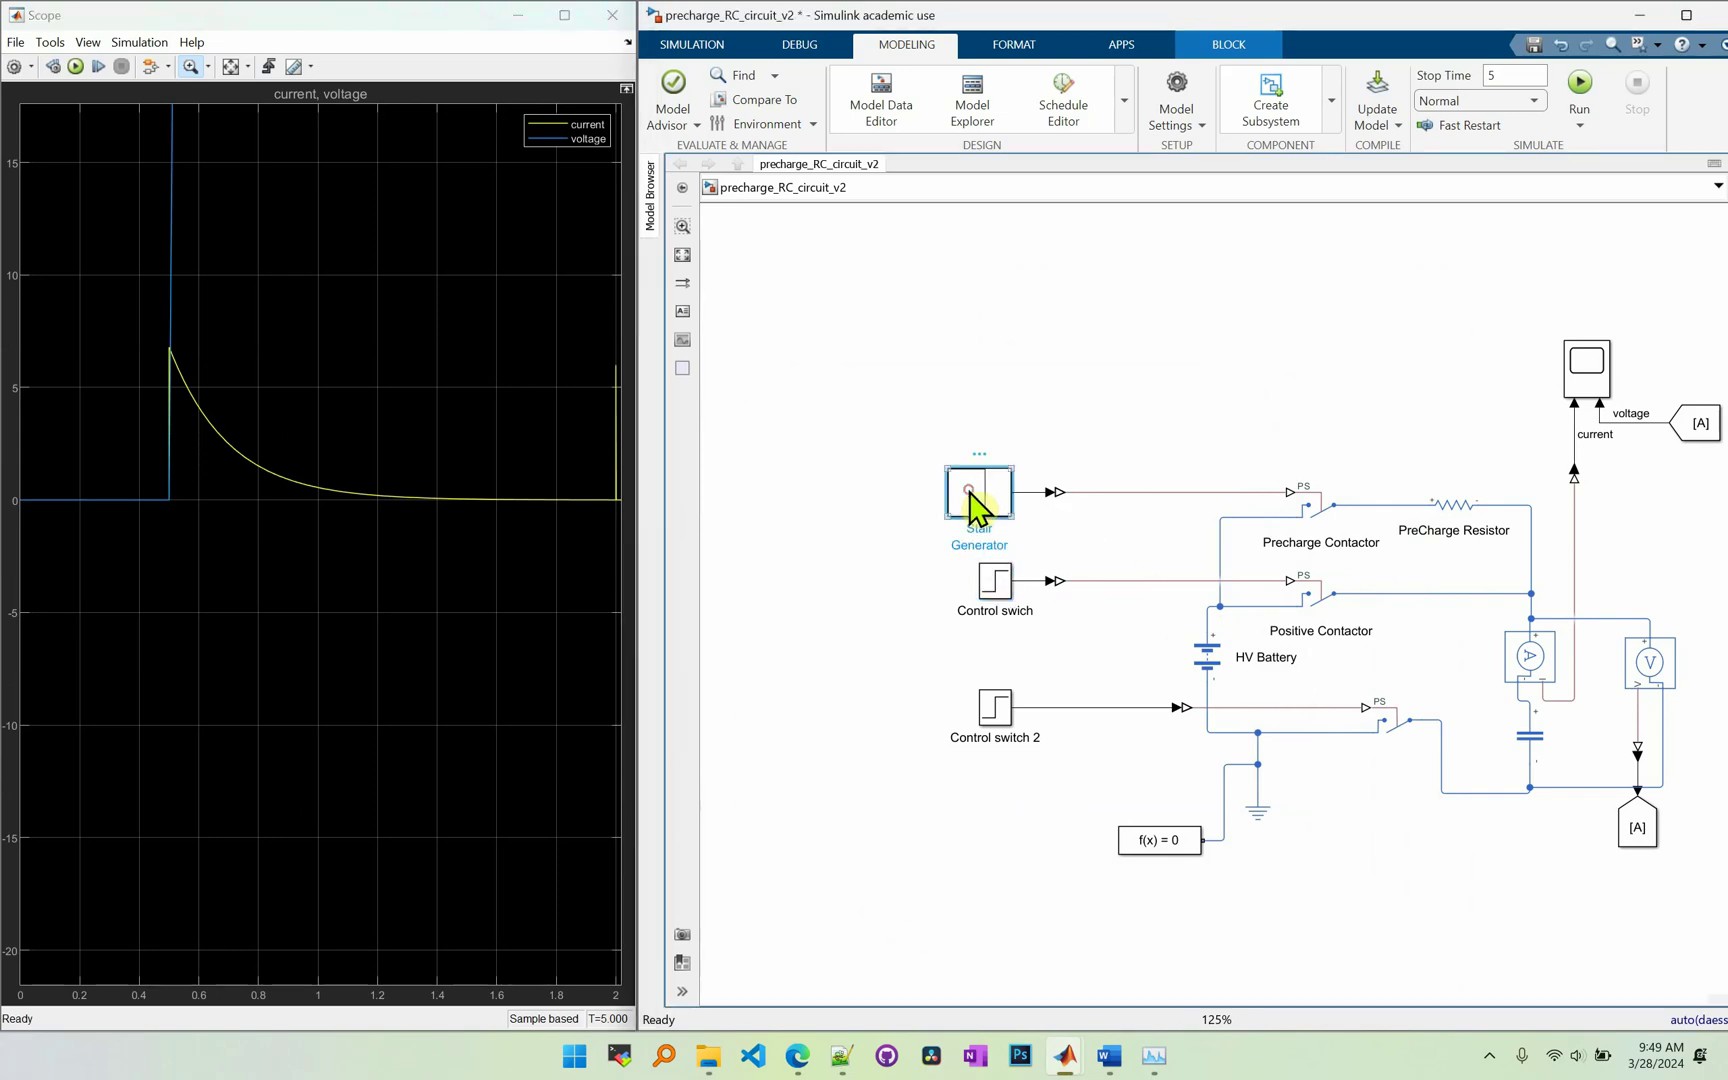
{"action": "double_click", "coordinate": [1082, 451]}
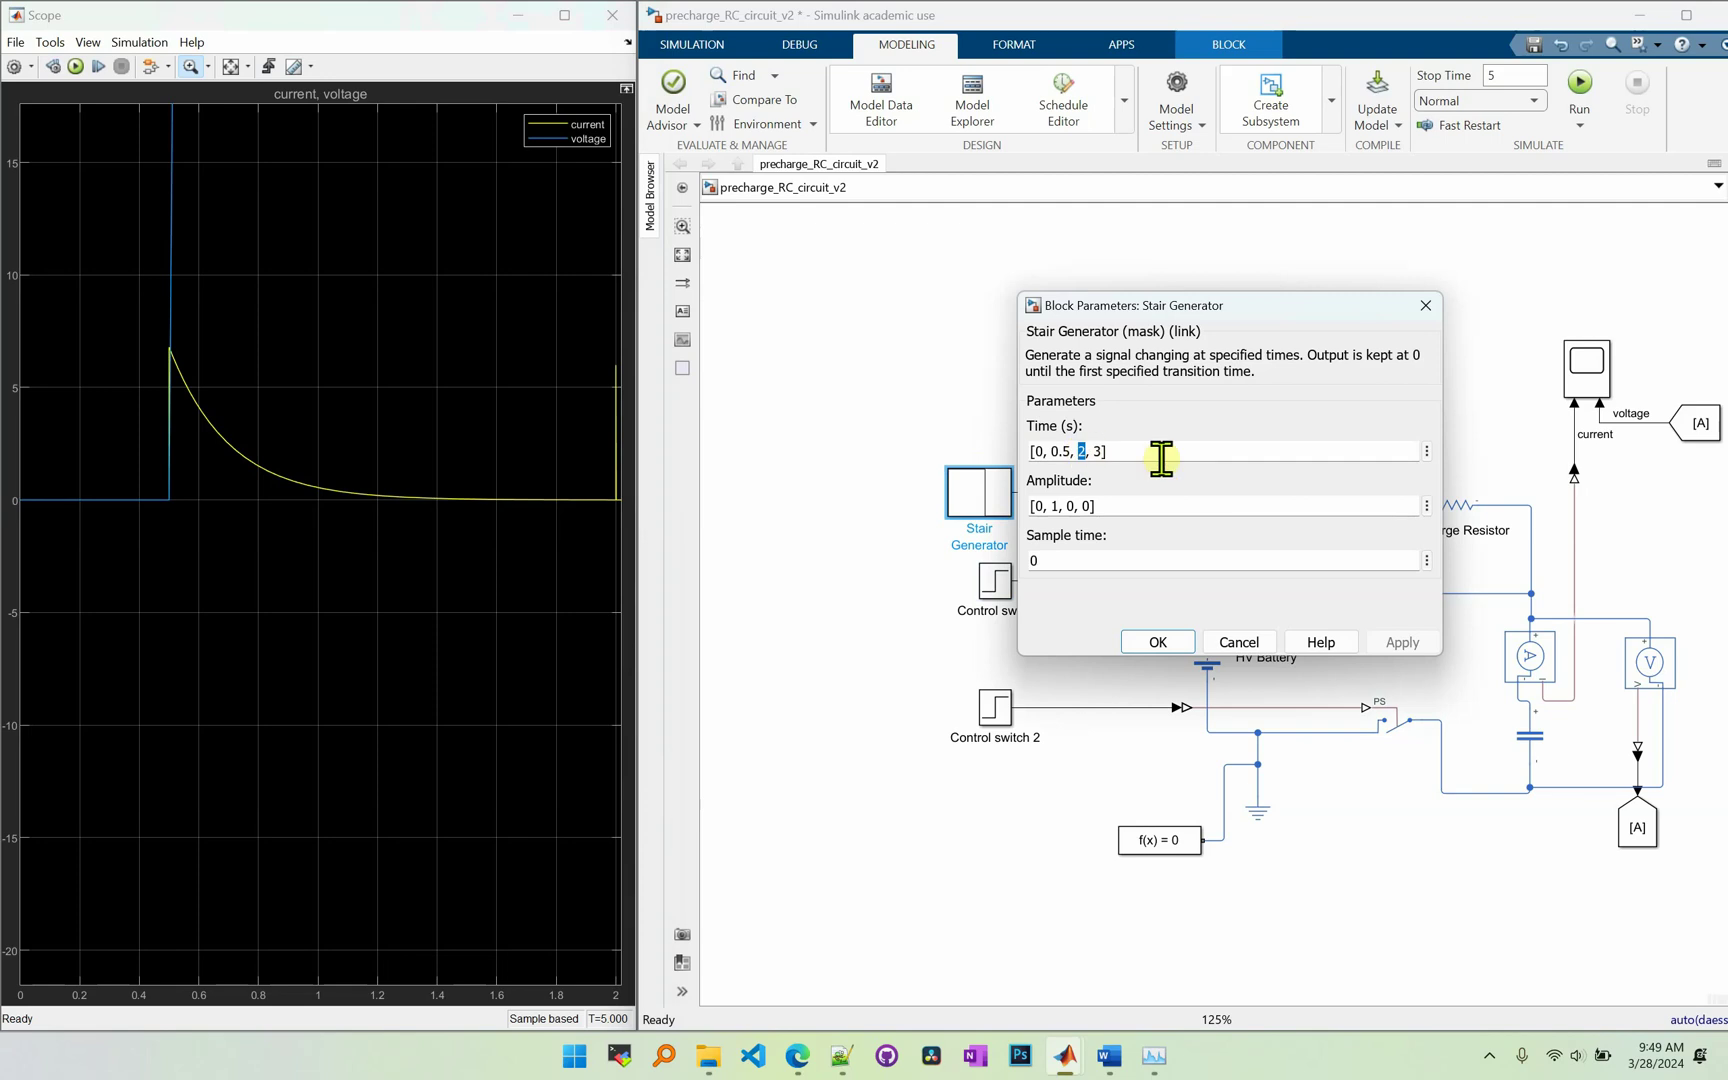
{"action": "type", "text": "1.5"}
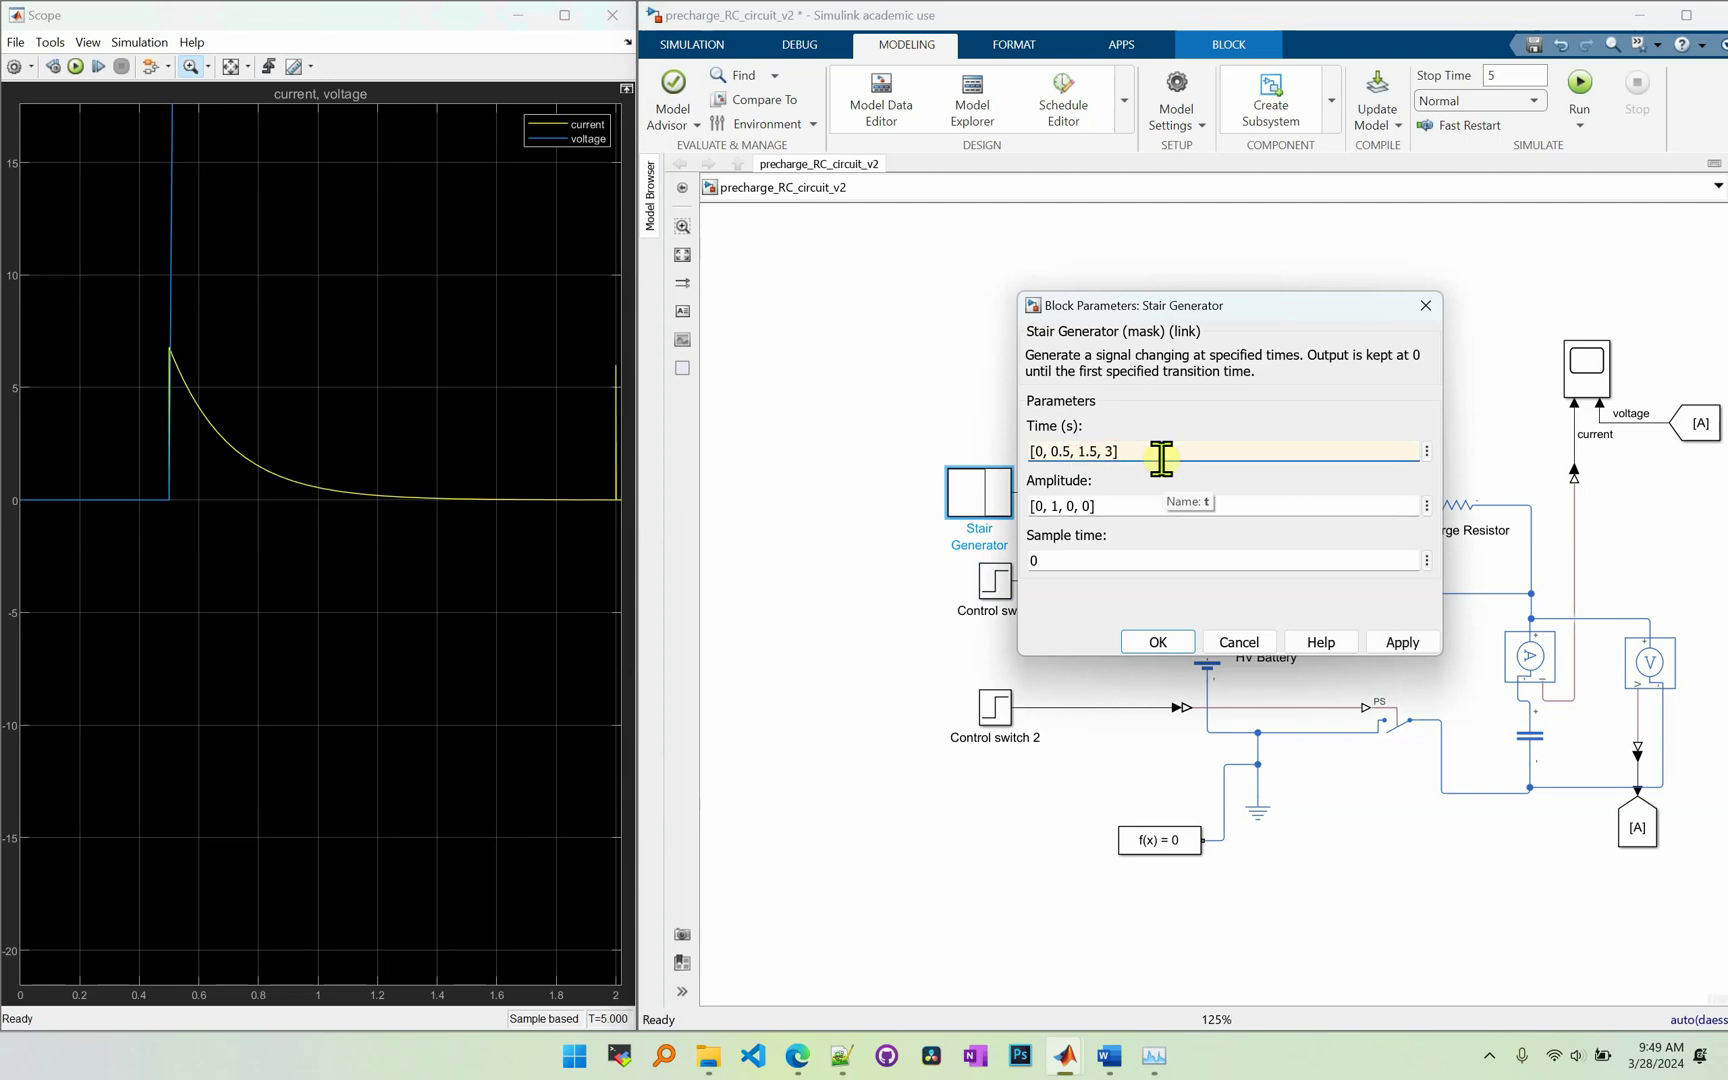
{"action": "left_click", "coordinate": [1155, 641]}
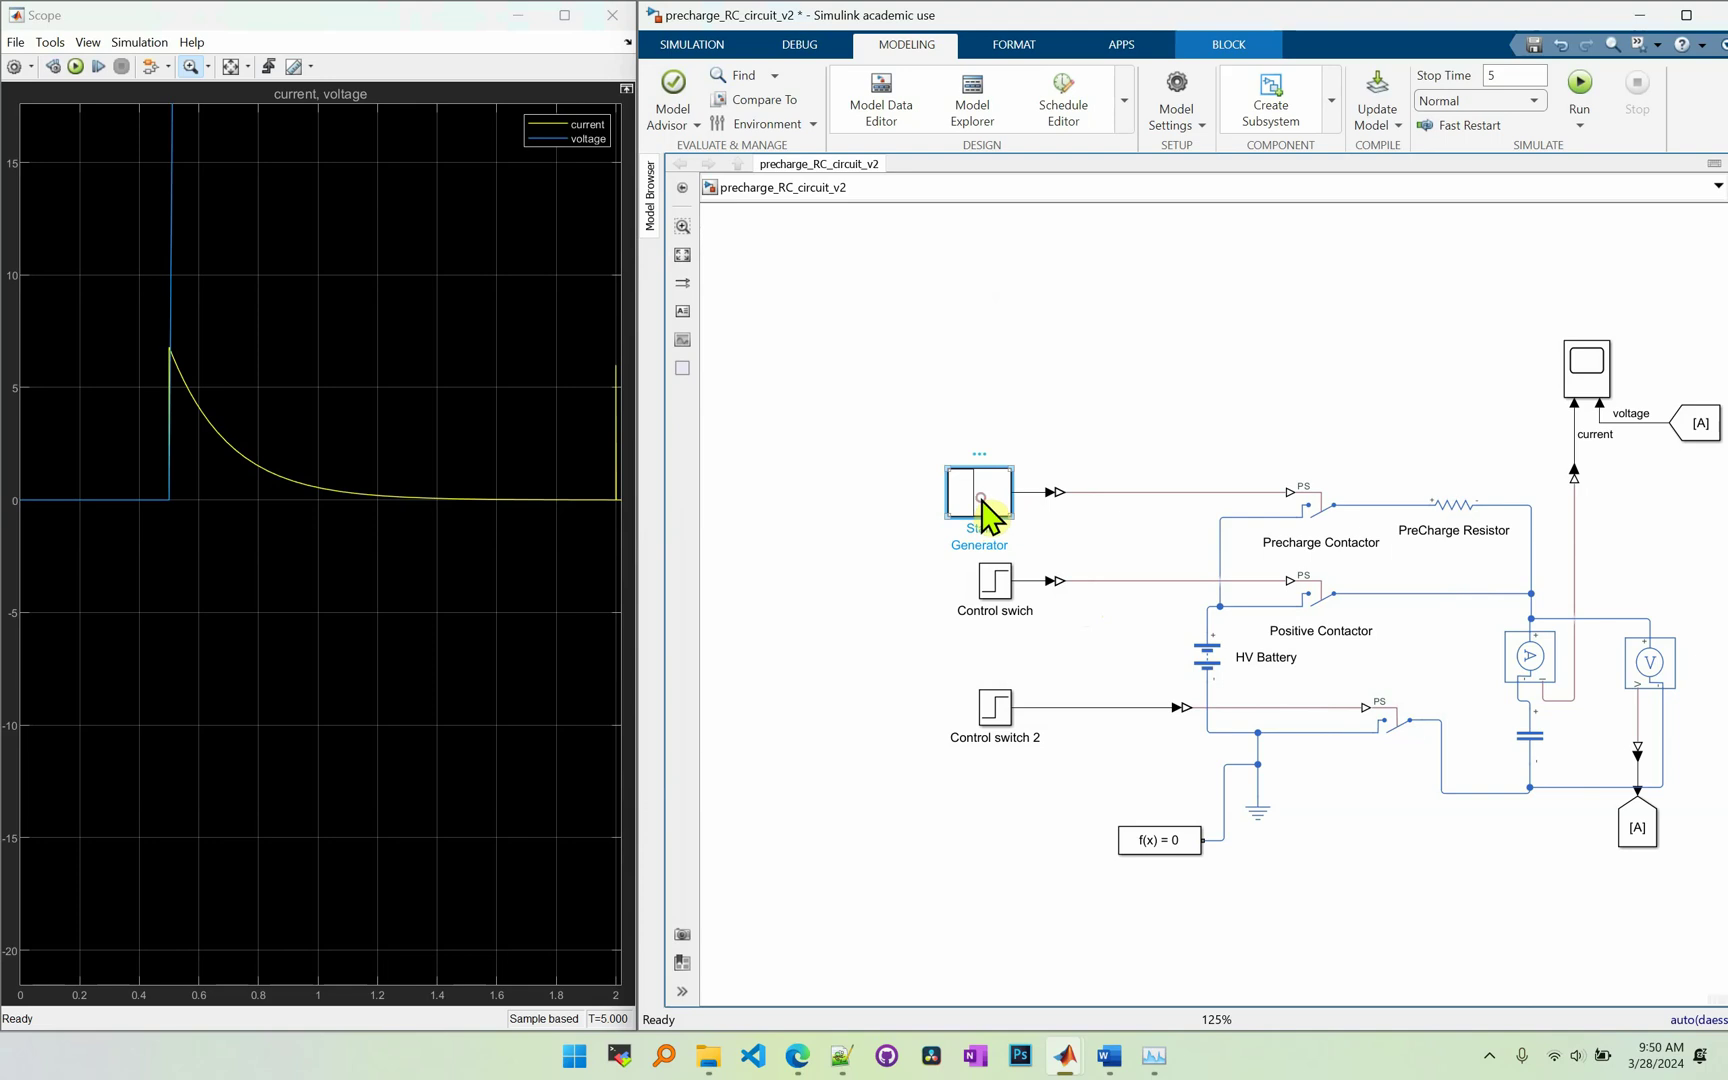
Set the Control swich step time to 1.5 and re-simulate.
{"action": "double_click", "coordinate": [995, 600]}
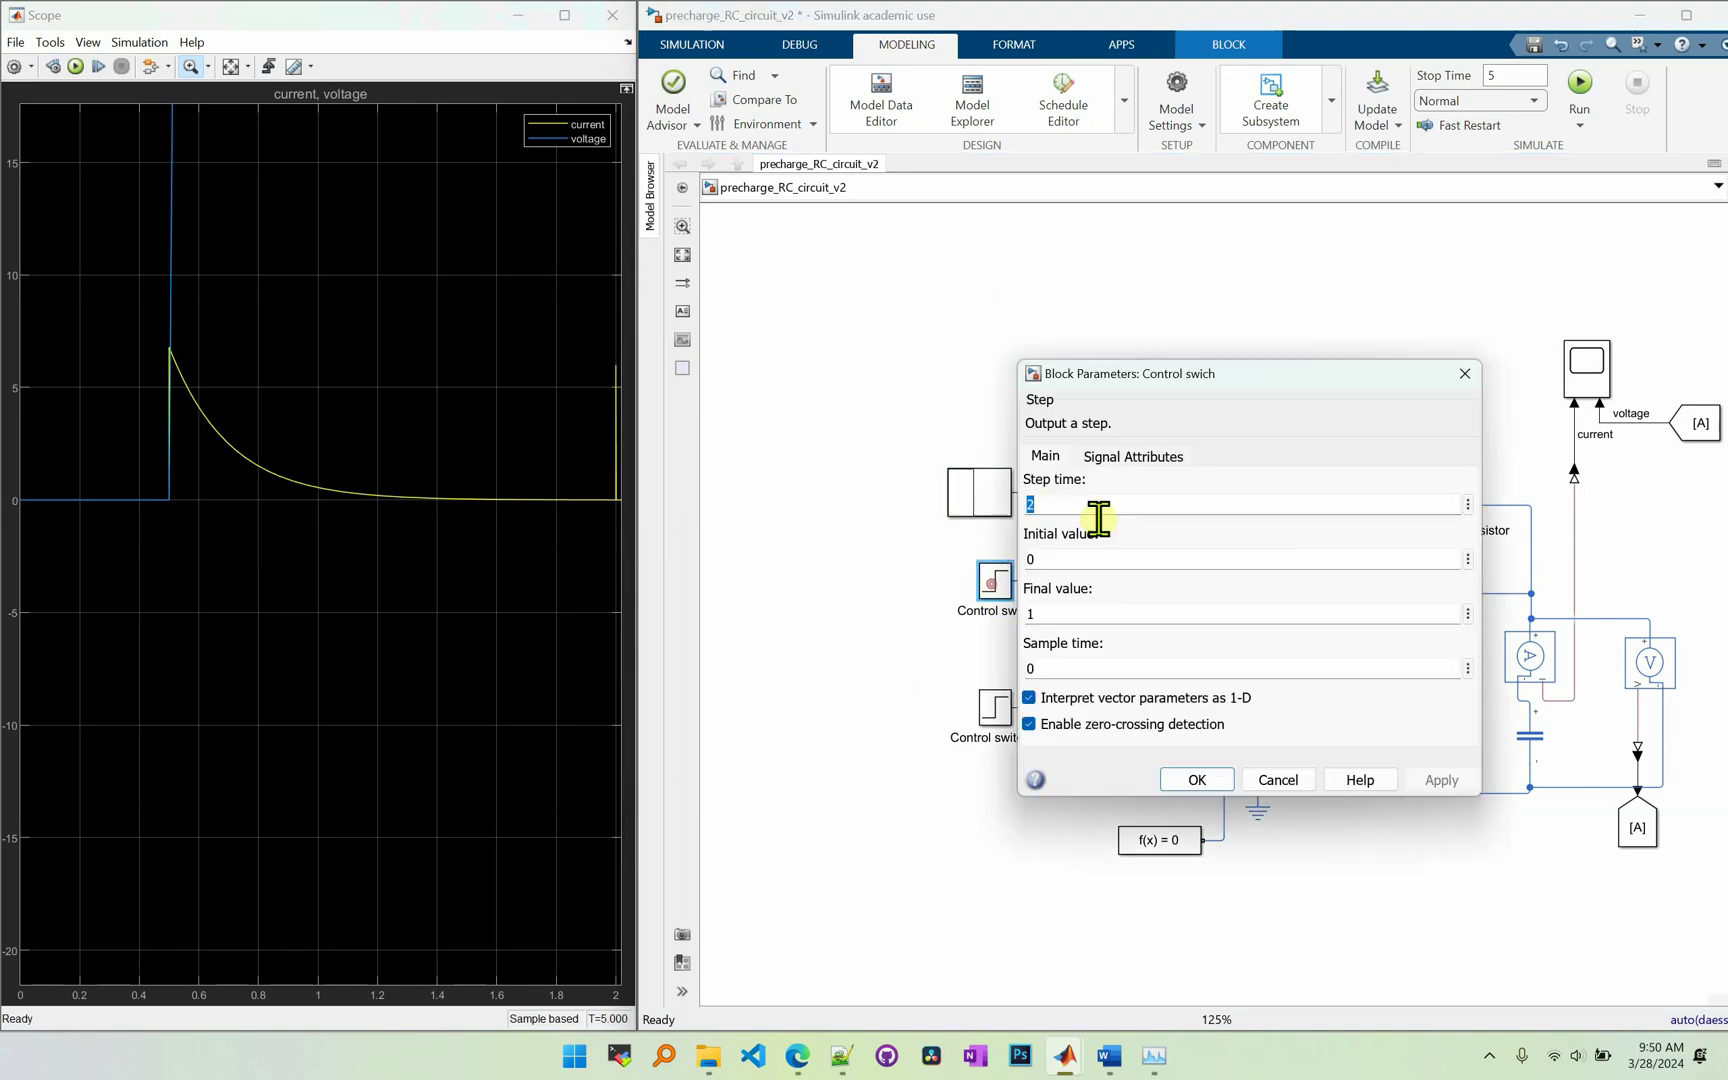
{"action": "left_click", "coordinate": [1077, 502]}
{"action": "type", "text": ".5"}
{"action": "left_click", "coordinate": [1197, 779]}
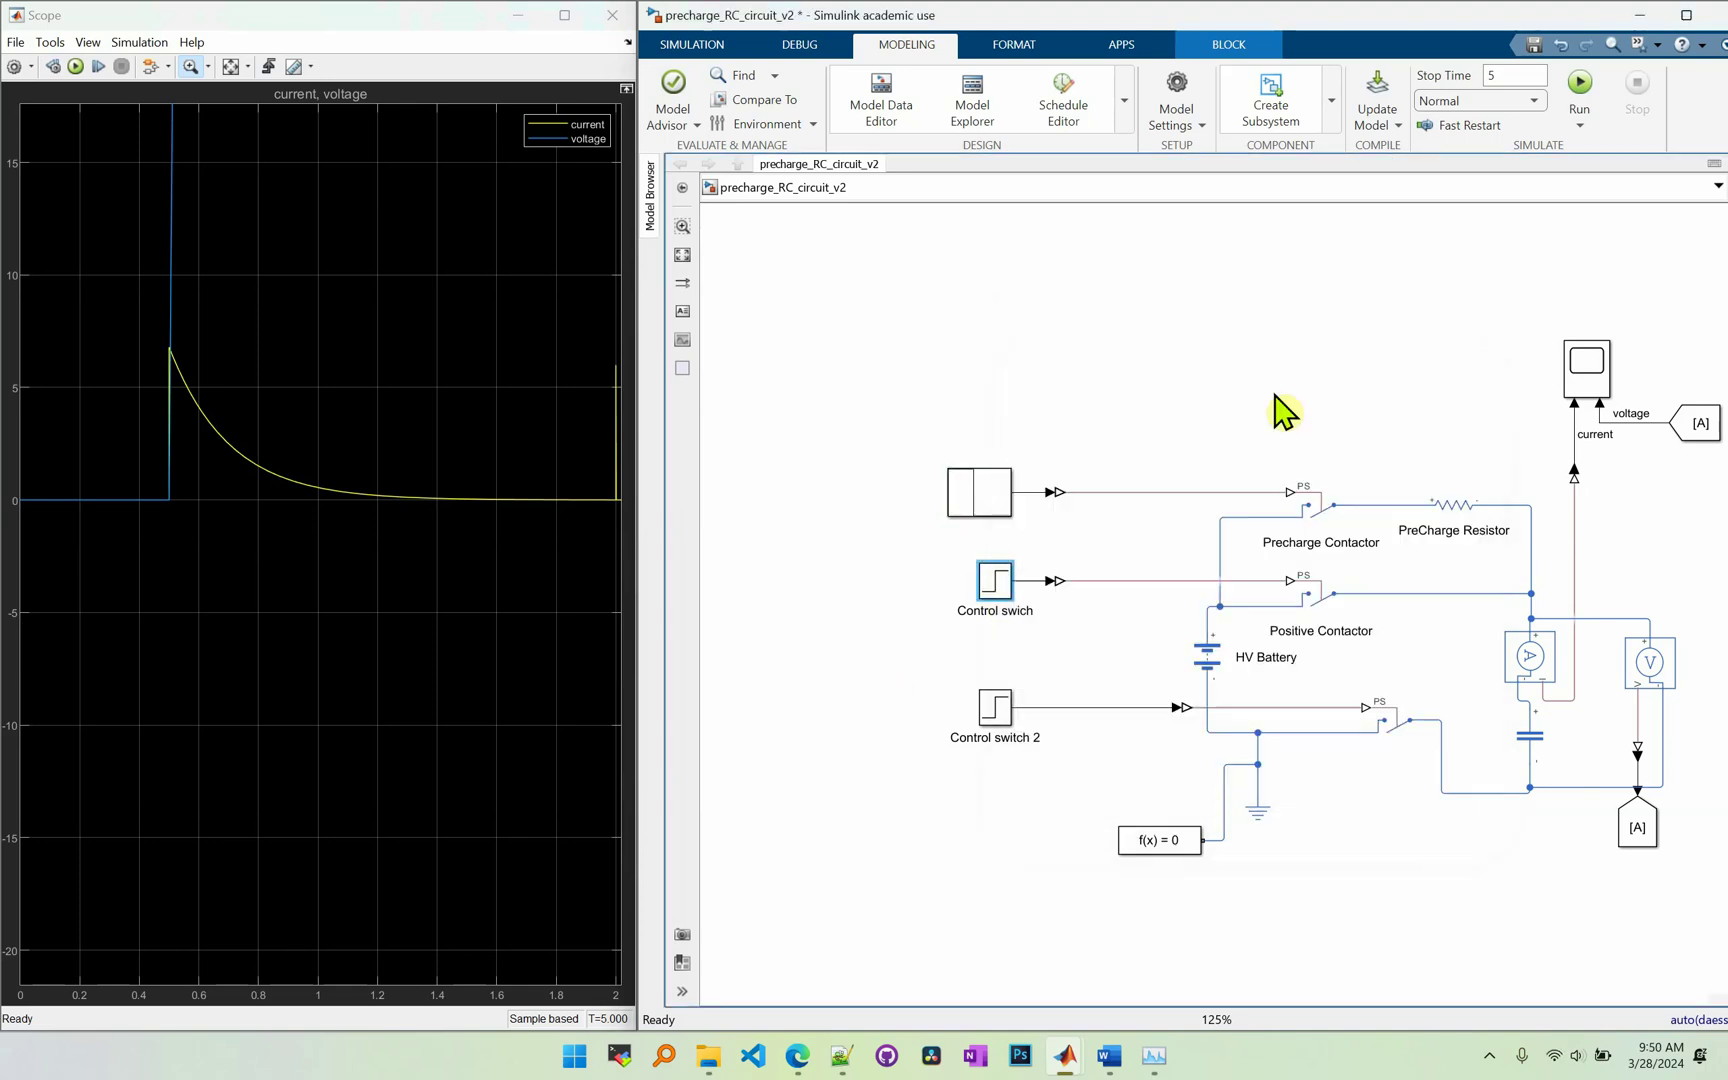
{"action": "left_click", "coordinate": [1579, 84]}
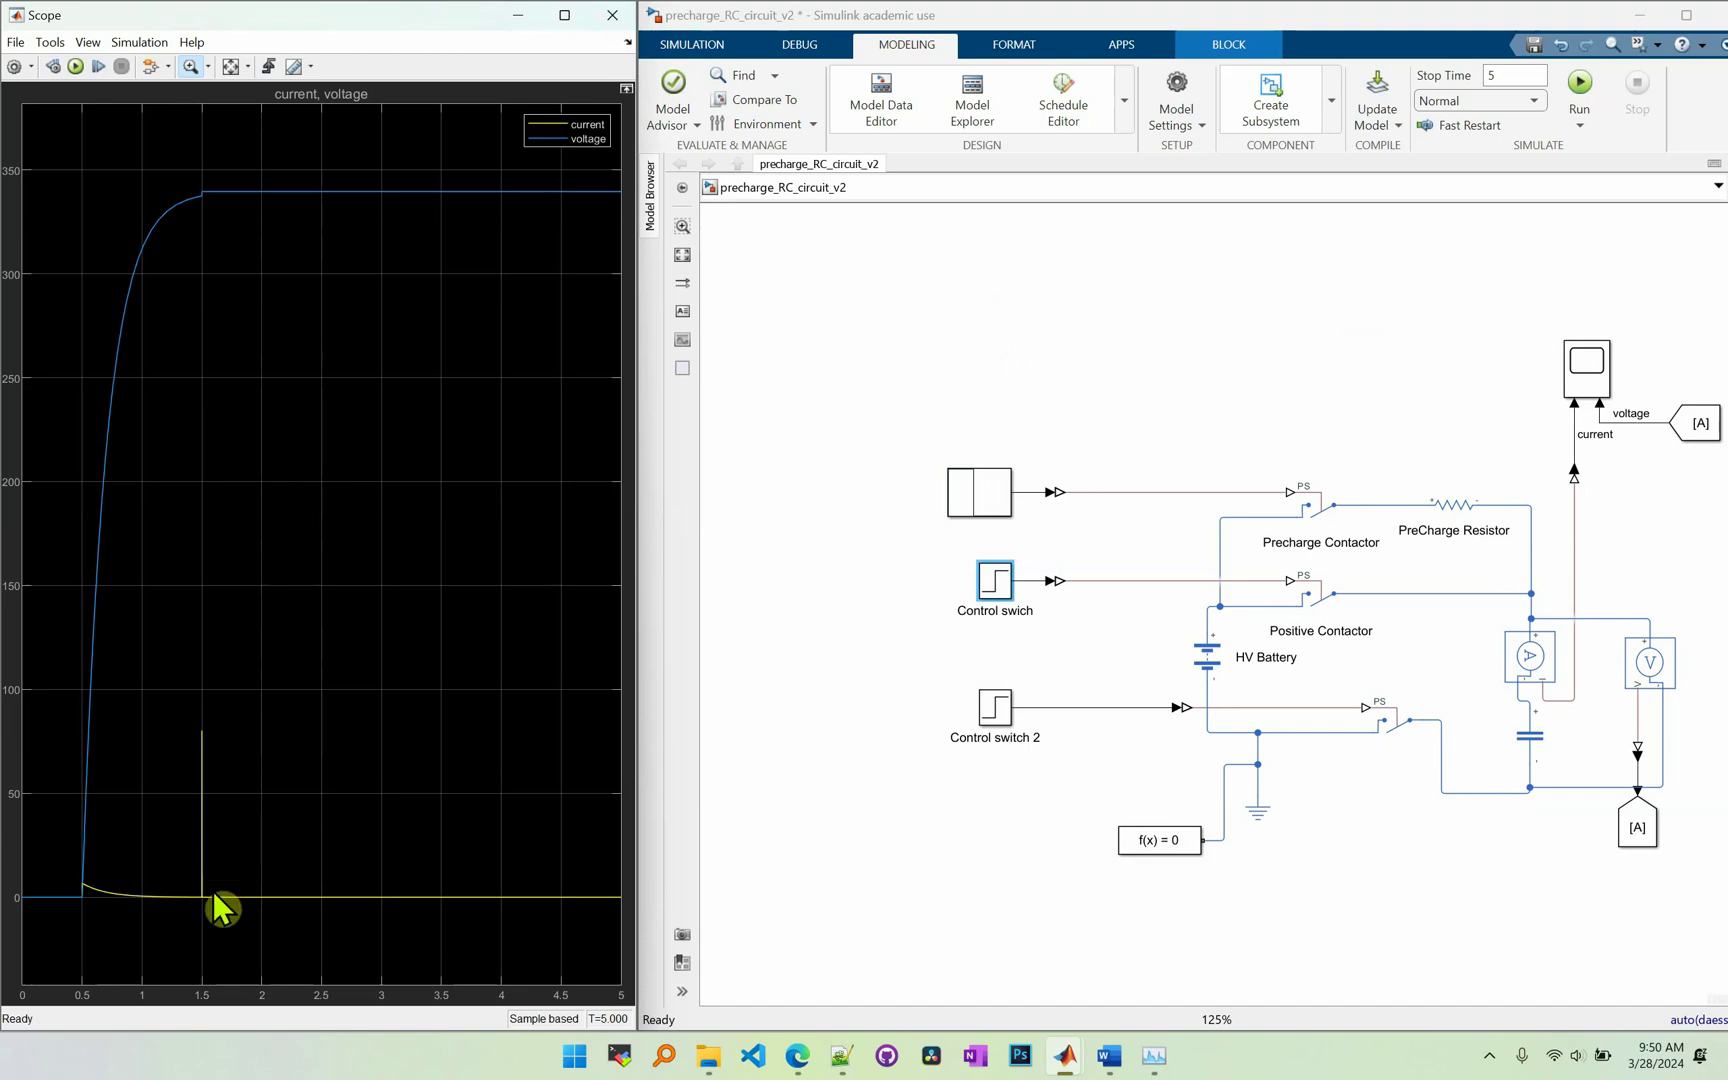
Change the Stair Generator's 1.5 s transition time to 2.0.
{"action": "double_click", "coordinate": [991, 483]}
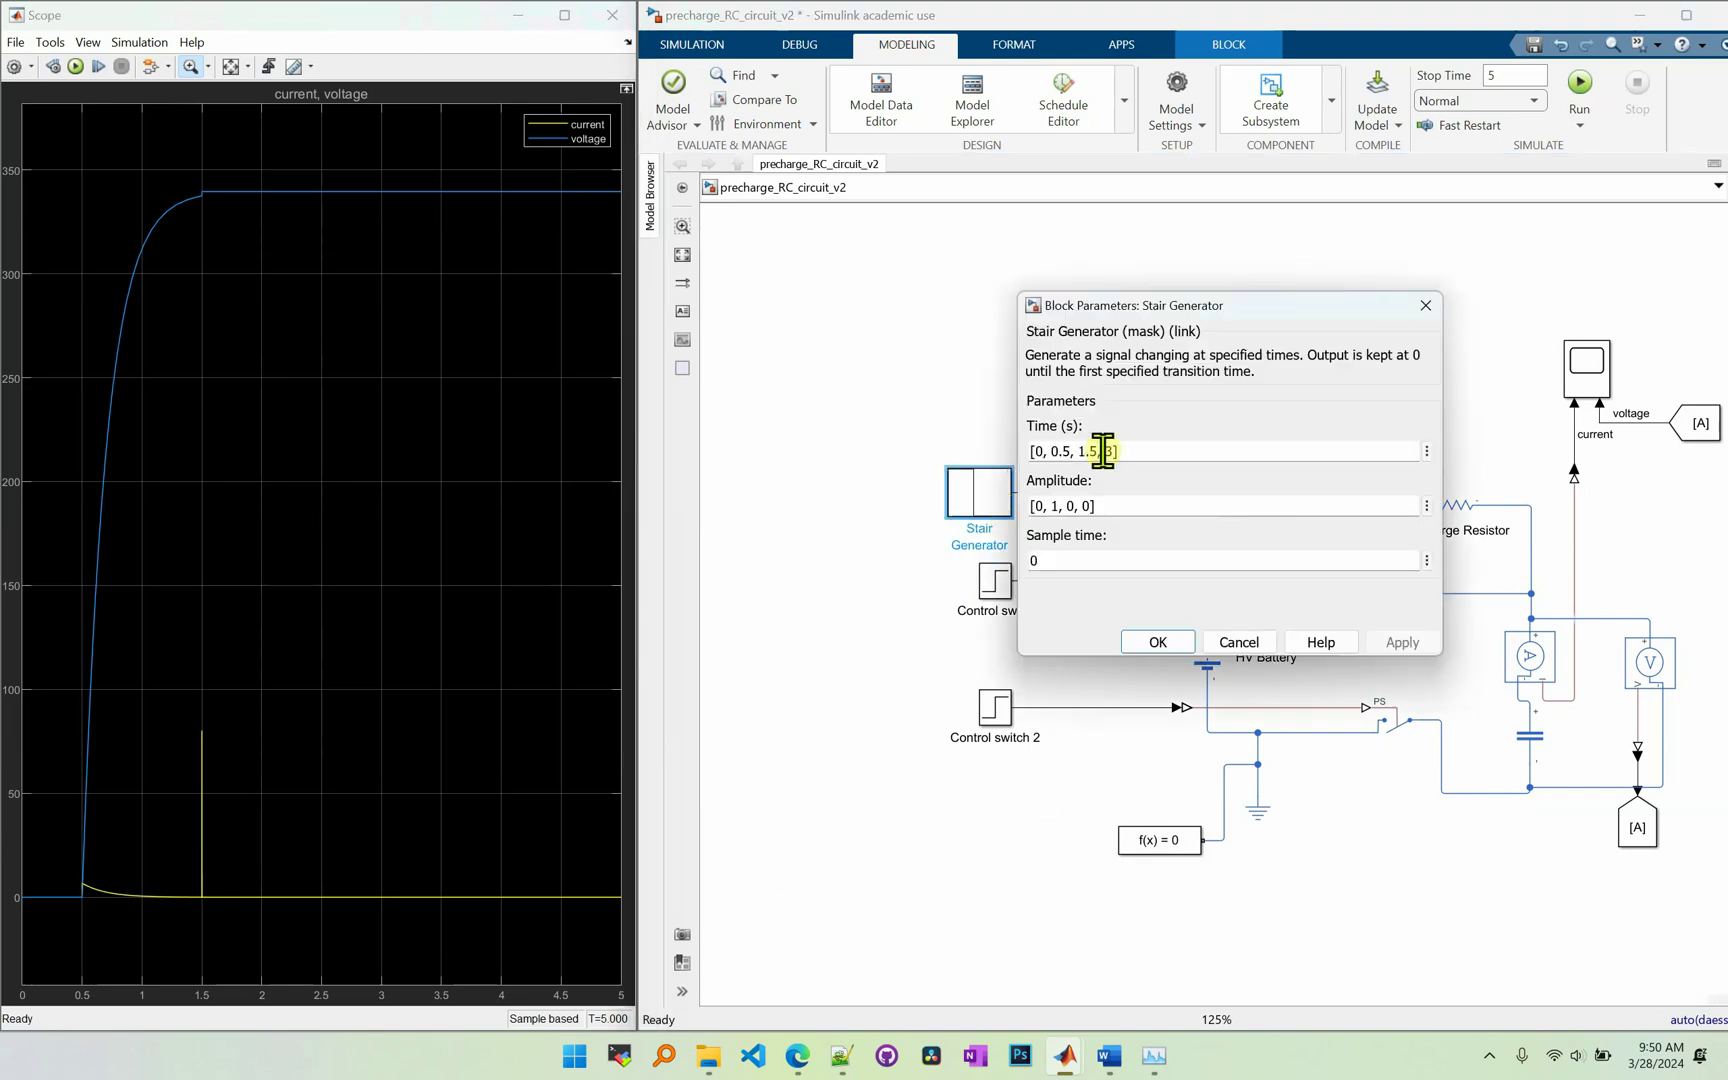
{"action": "triple_click", "coordinate": [1092, 449]}
{"action": "left_click", "coordinate": [1097, 448]}
{"action": "type", "text": "2.0"}
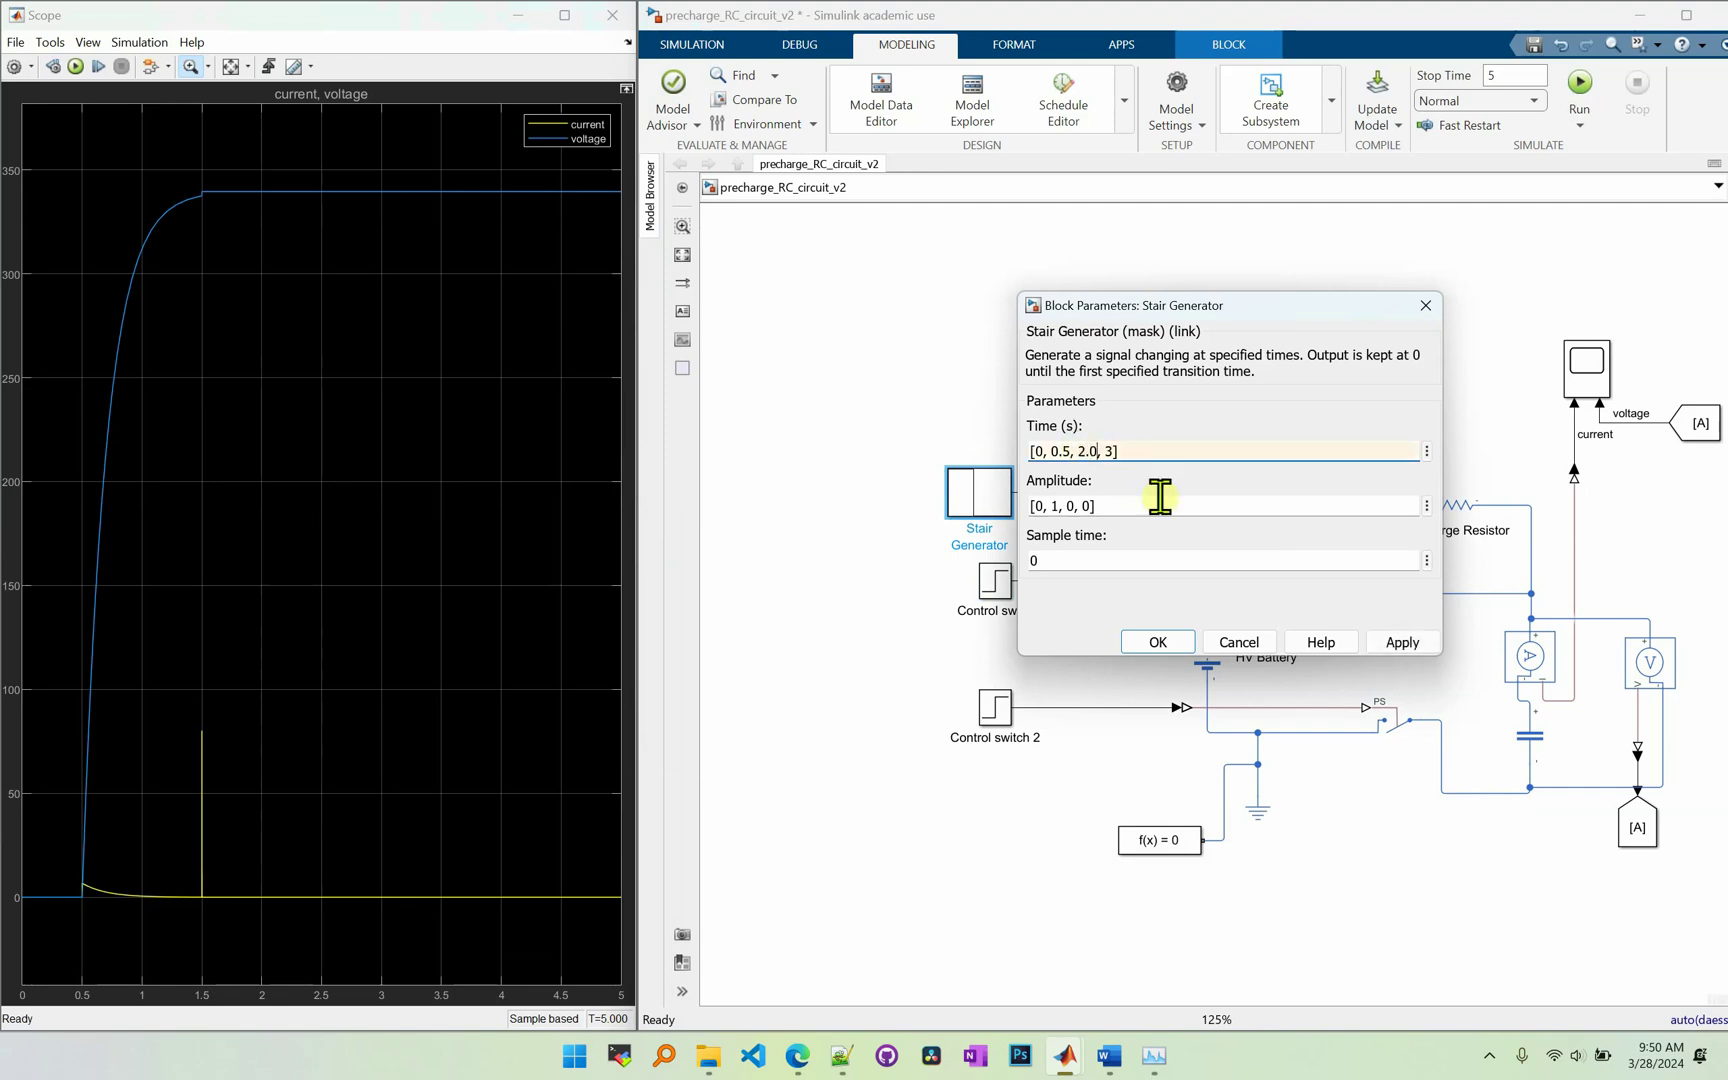
{"action": "left_click", "coordinate": [1158, 642]}
Leave the Control swich step time as is and re-simulate the model.
{"action": "double_click", "coordinate": [995, 580]}
{"action": "key", "text": "Escape"}
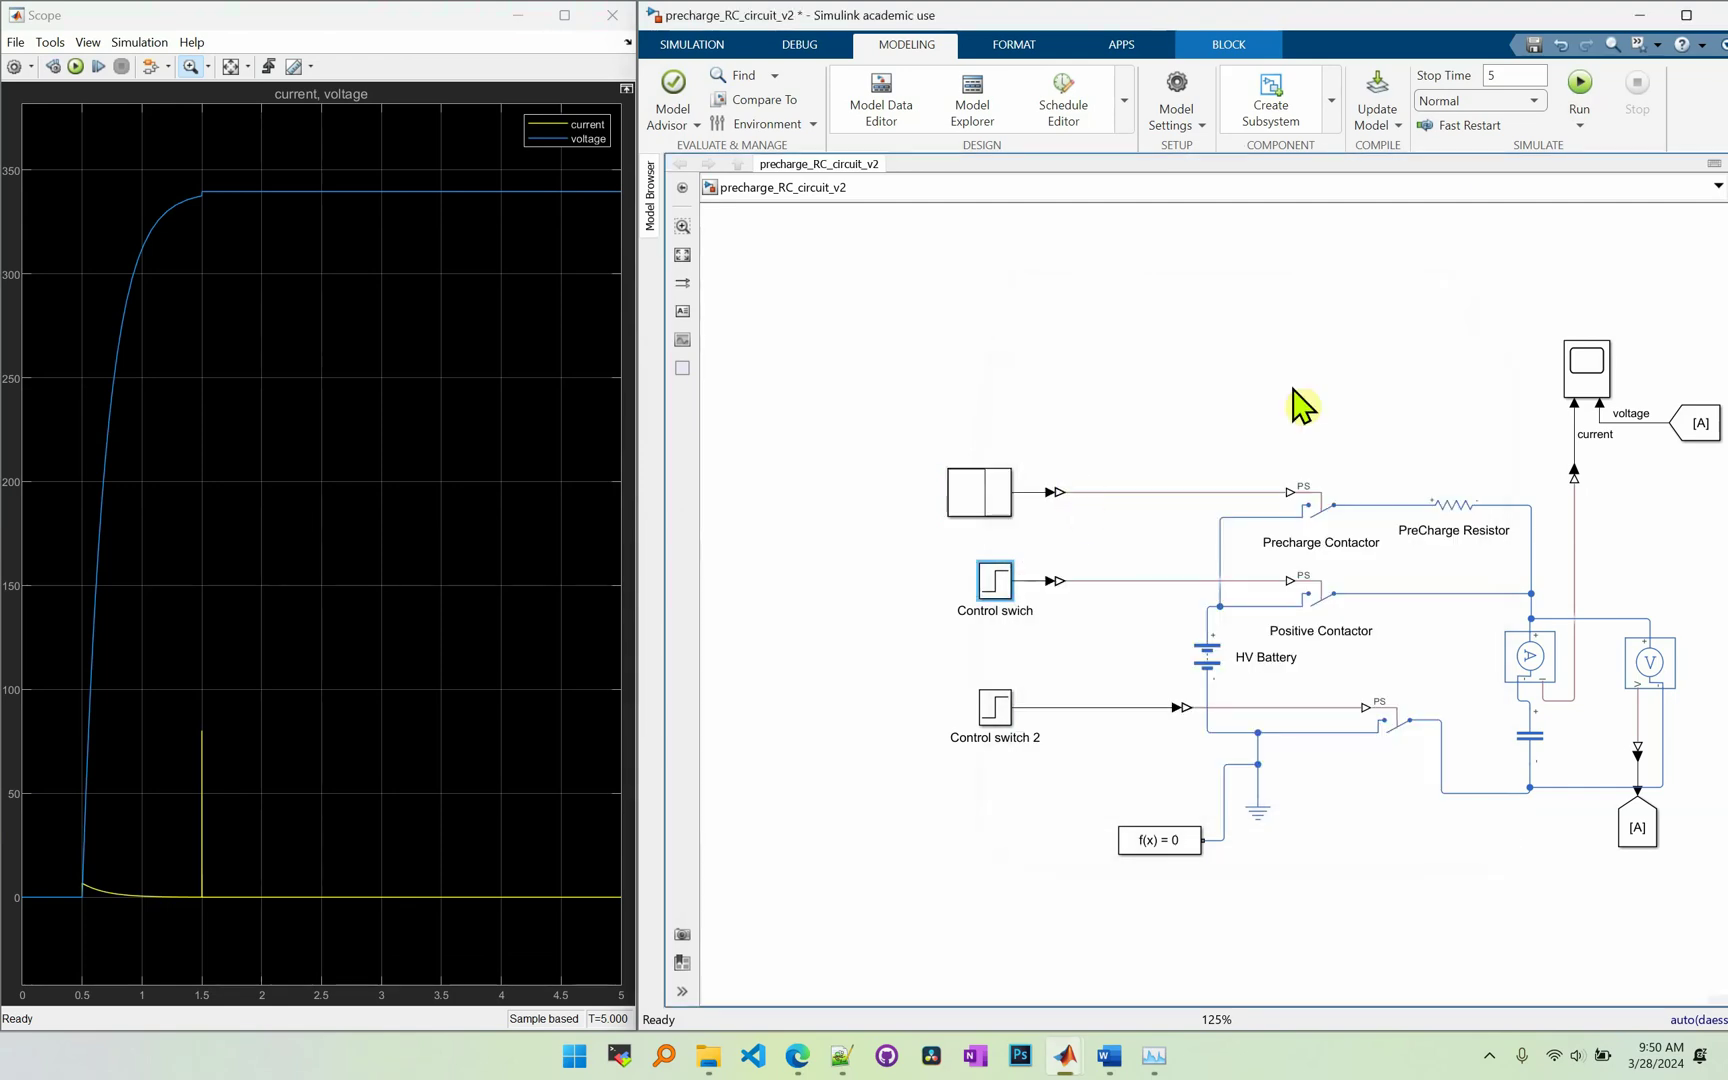
{"action": "left_click", "coordinate": [1580, 85]}
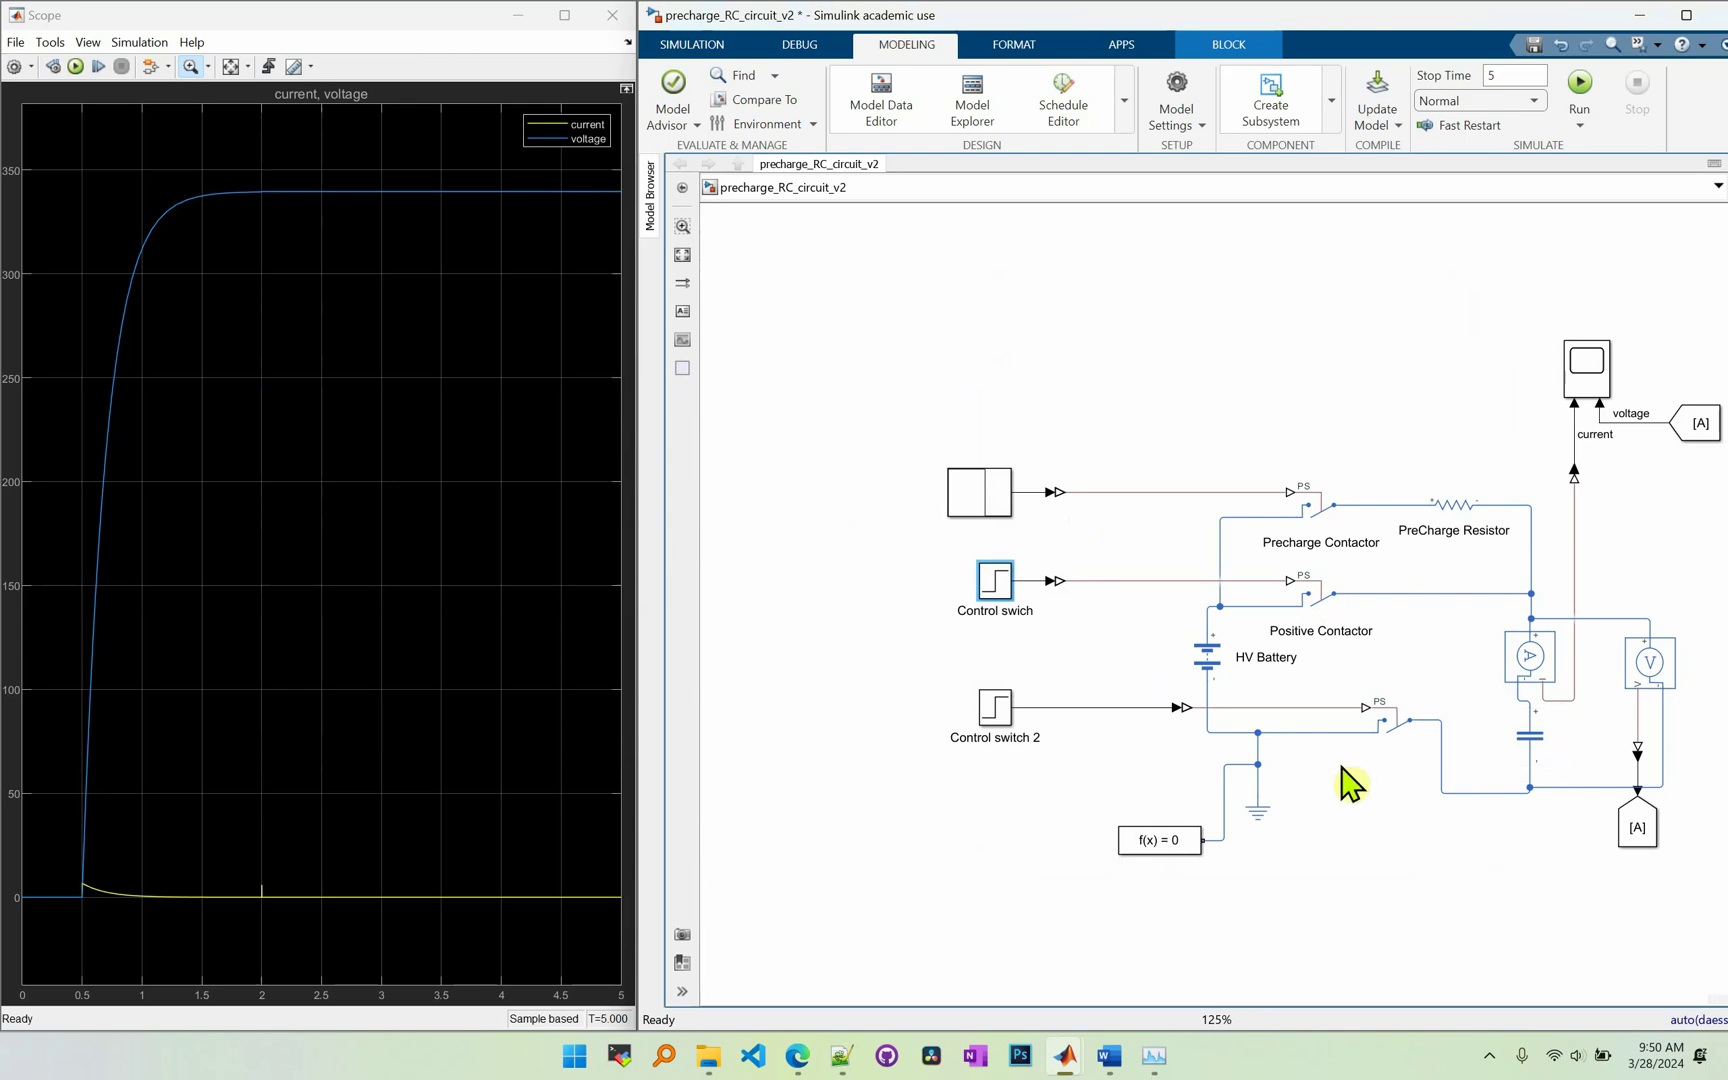
{"action": "left_click", "coordinate": [1090, 671]}
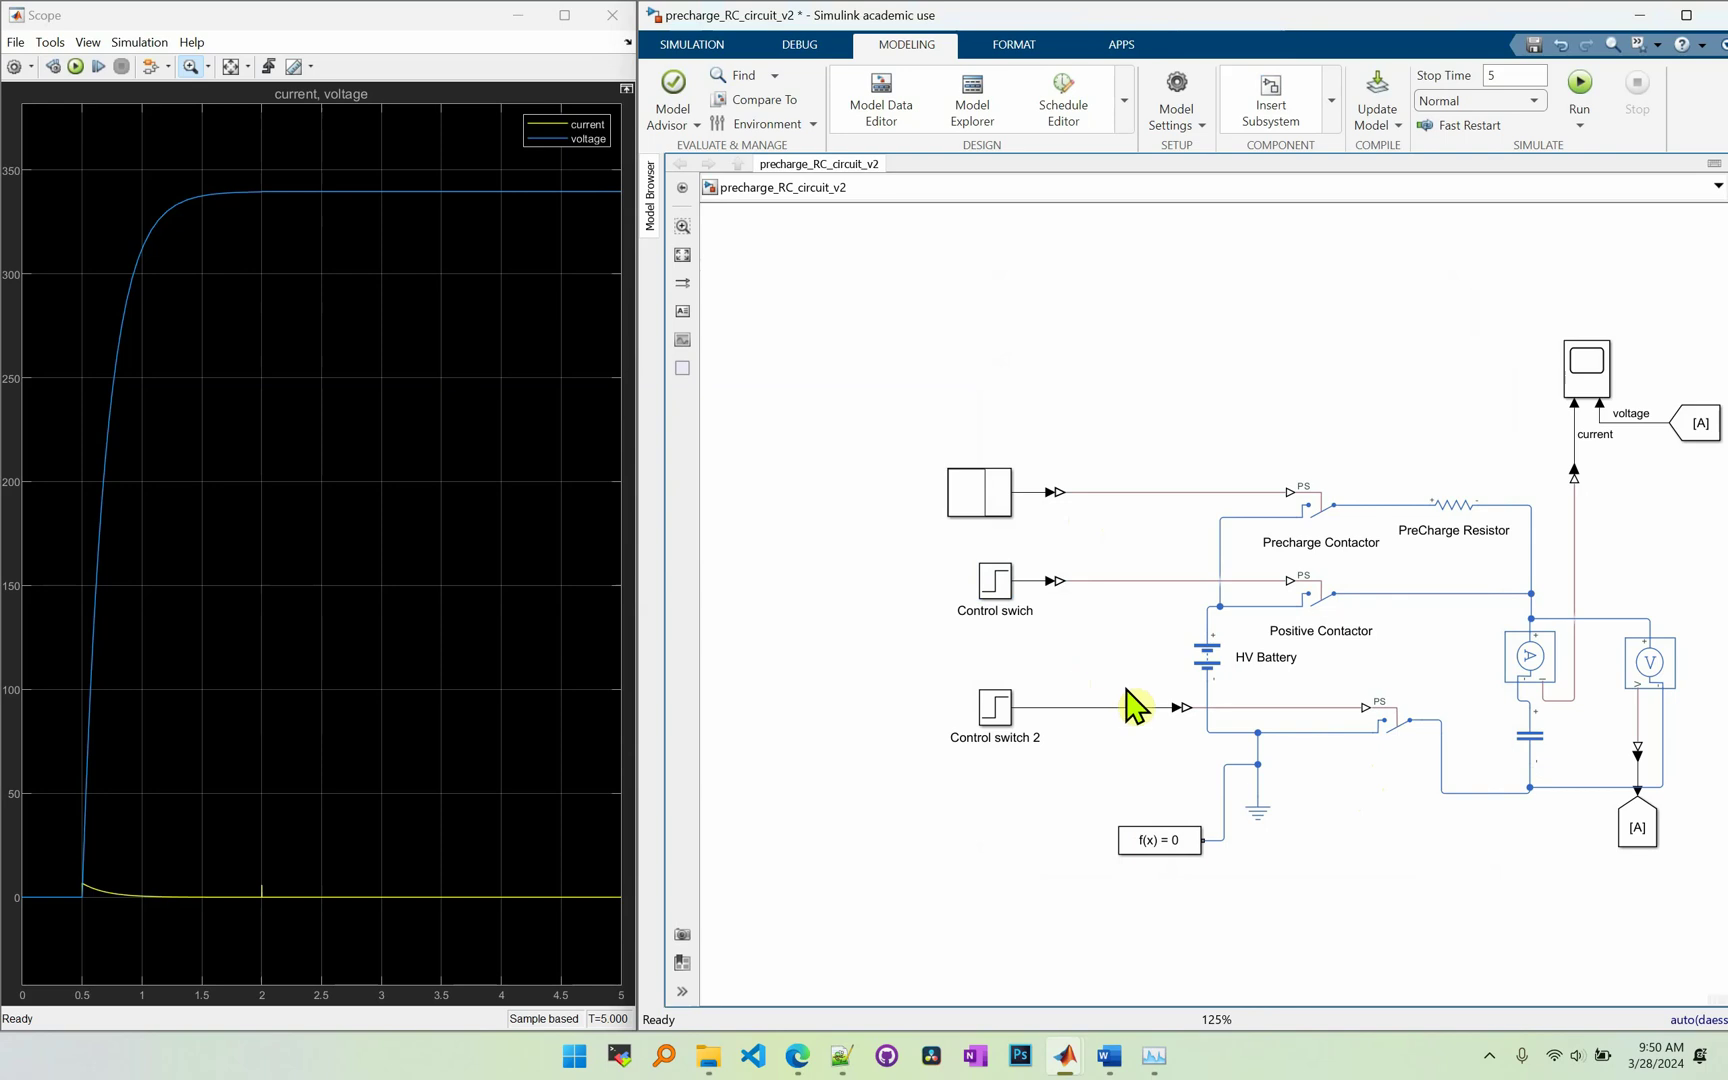
{"action": "left_click", "coordinate": [1460, 508]}
{"action": "left_click", "coordinate": [1545, 748]}
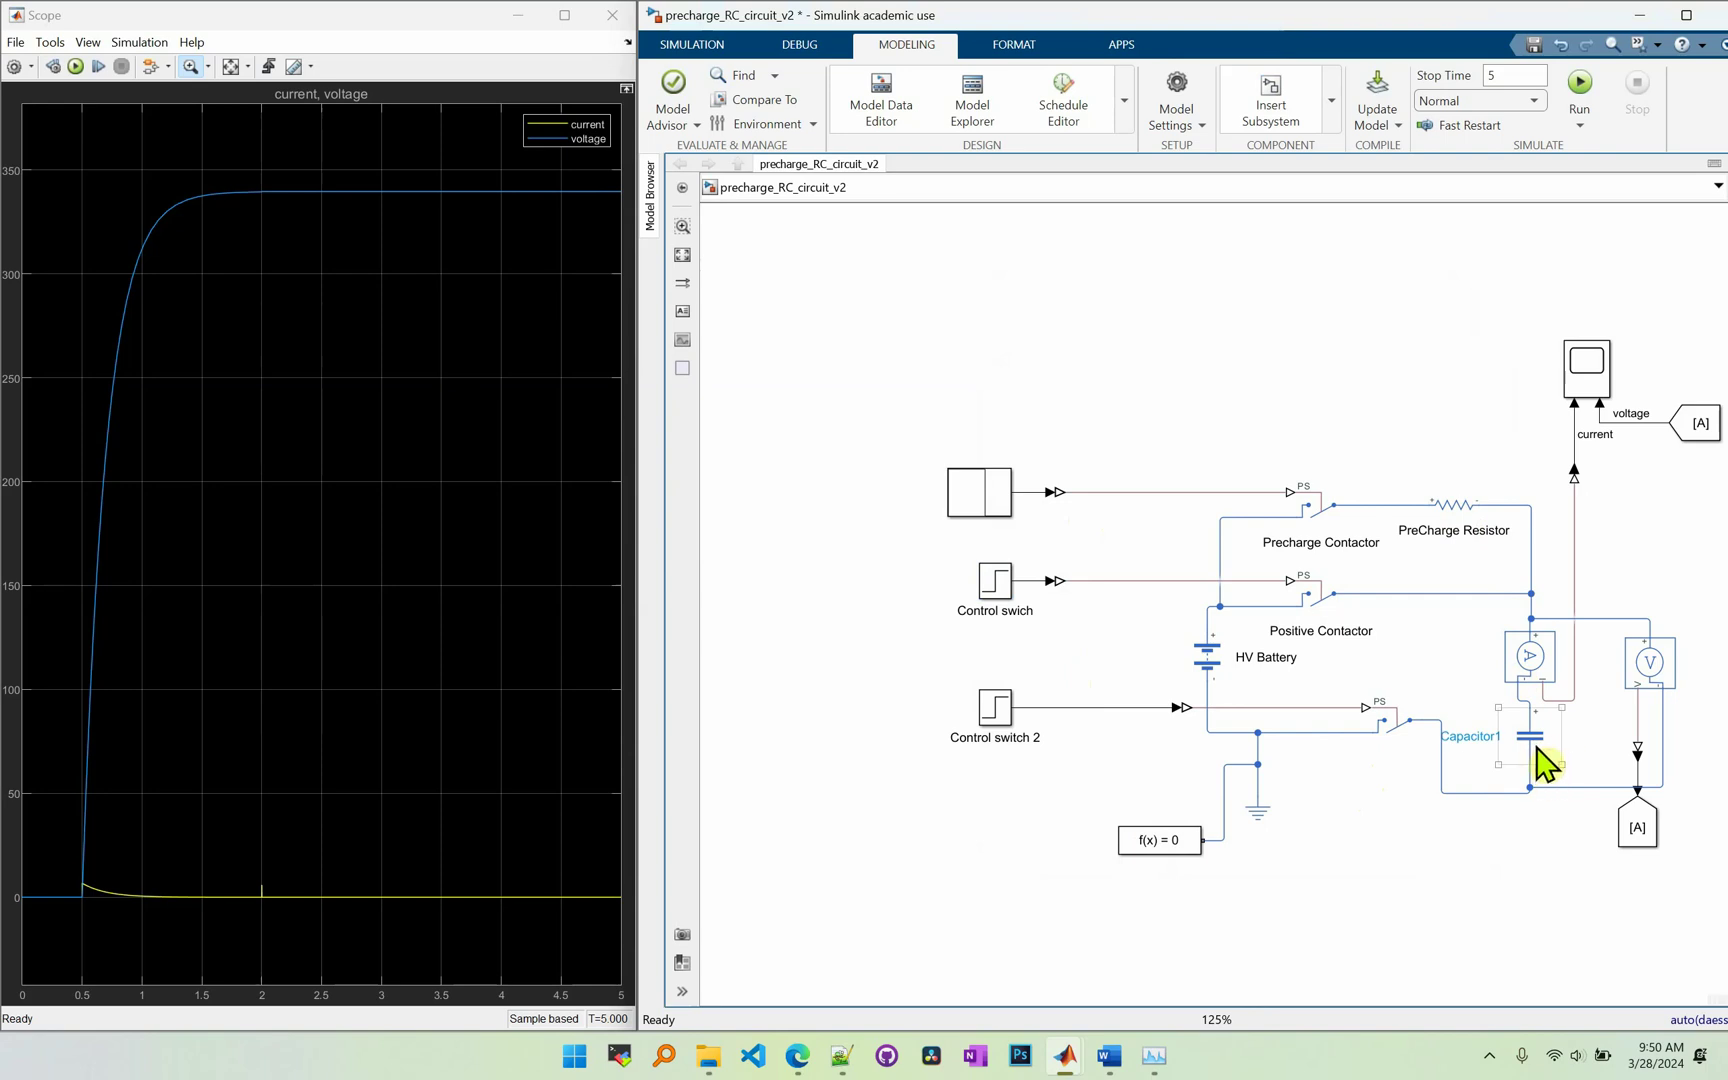
{"action": "left_click", "coordinate": [1540, 760]}
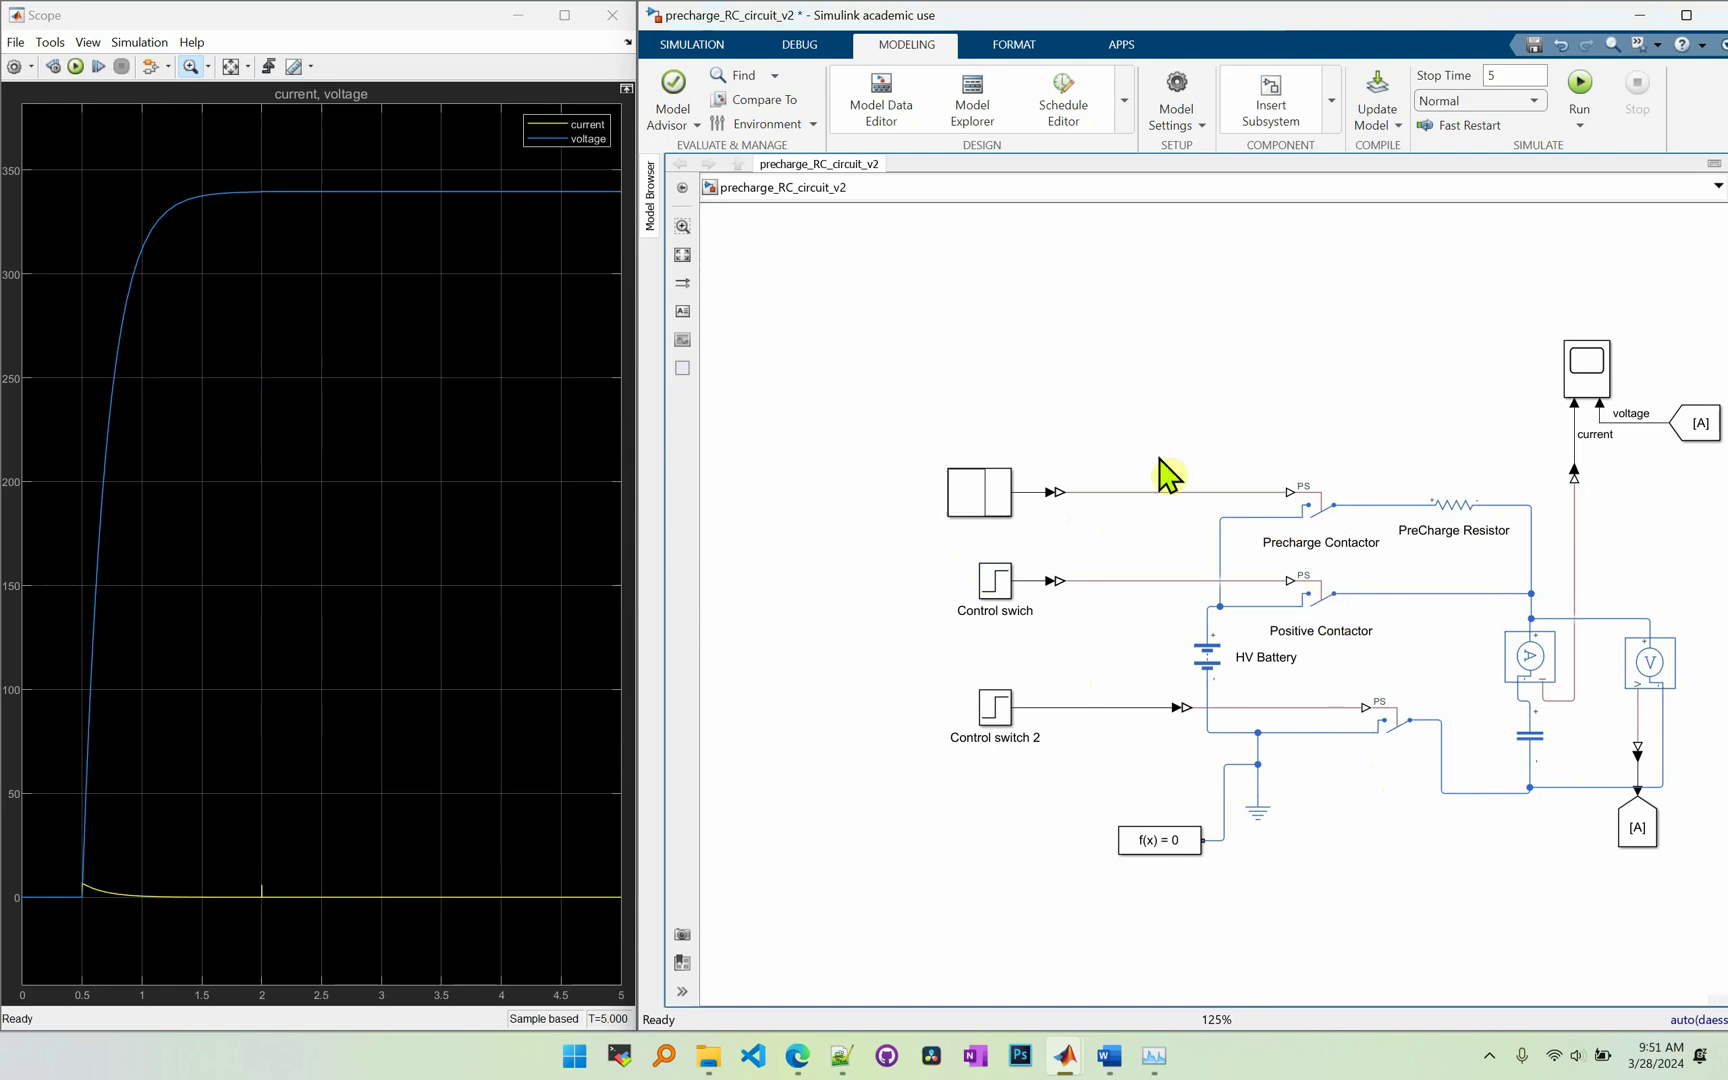
{"action": "left_click", "coordinate": [984, 589]}
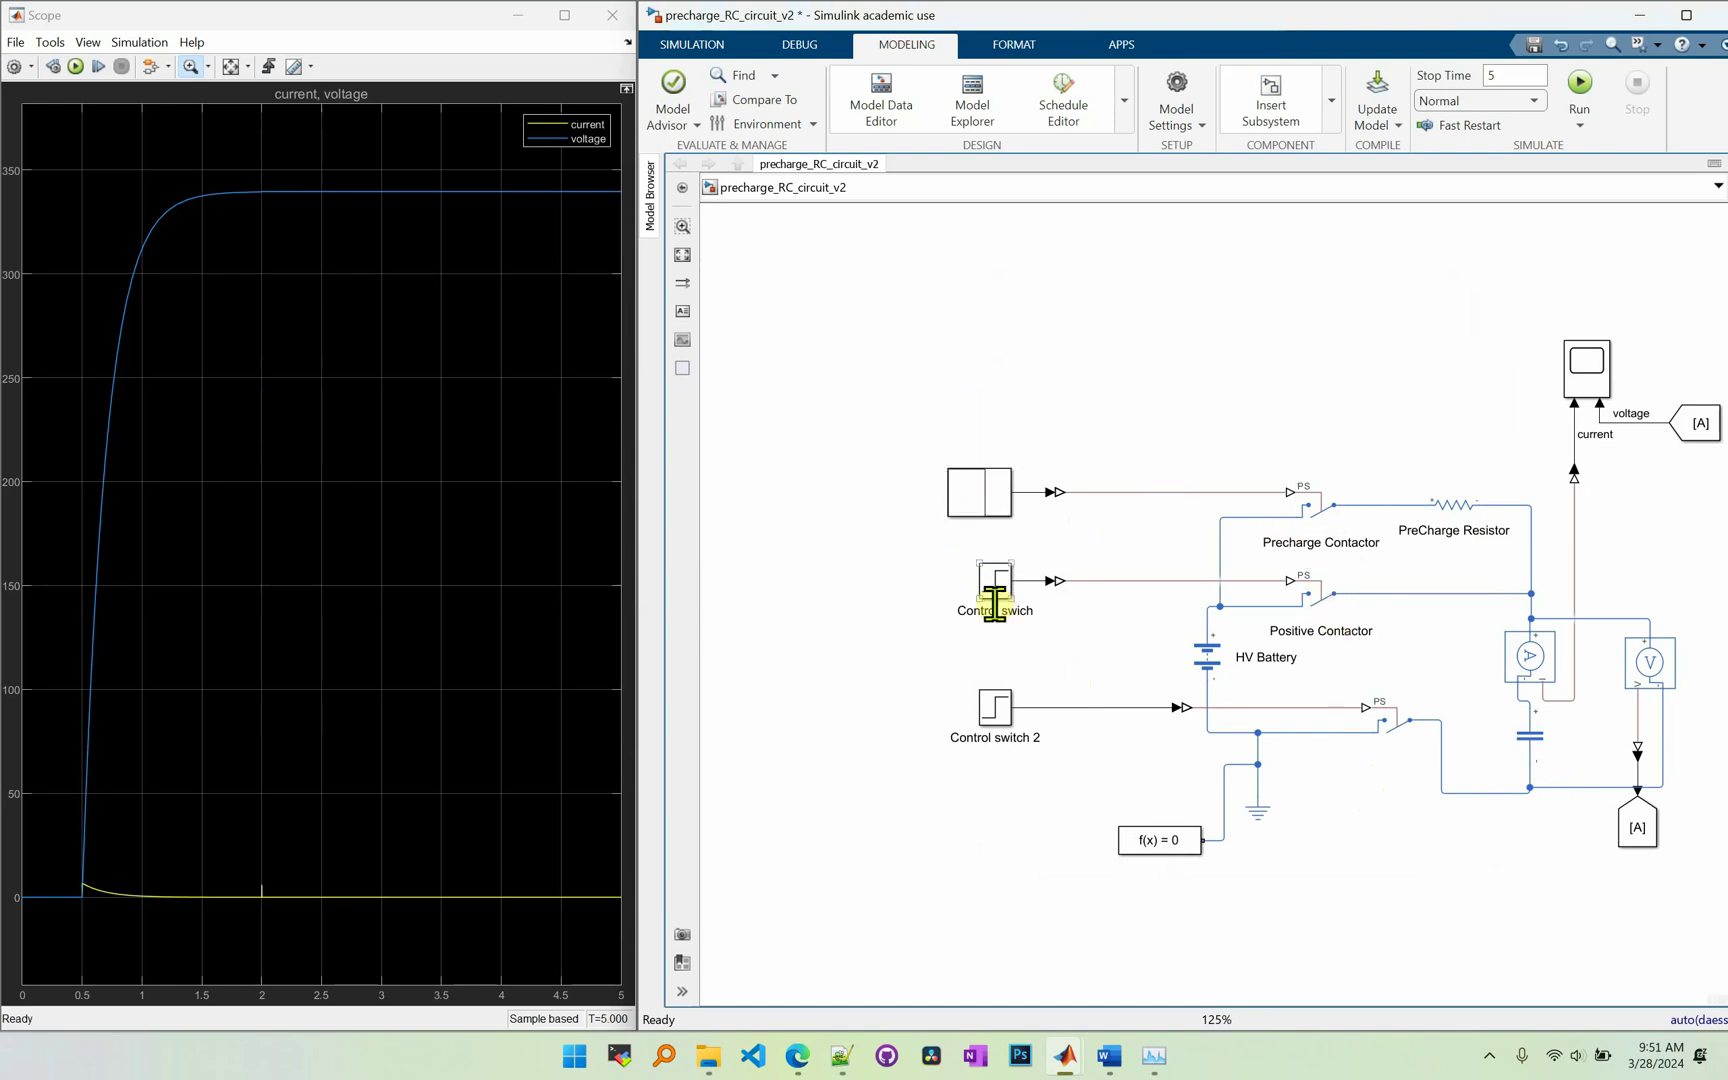